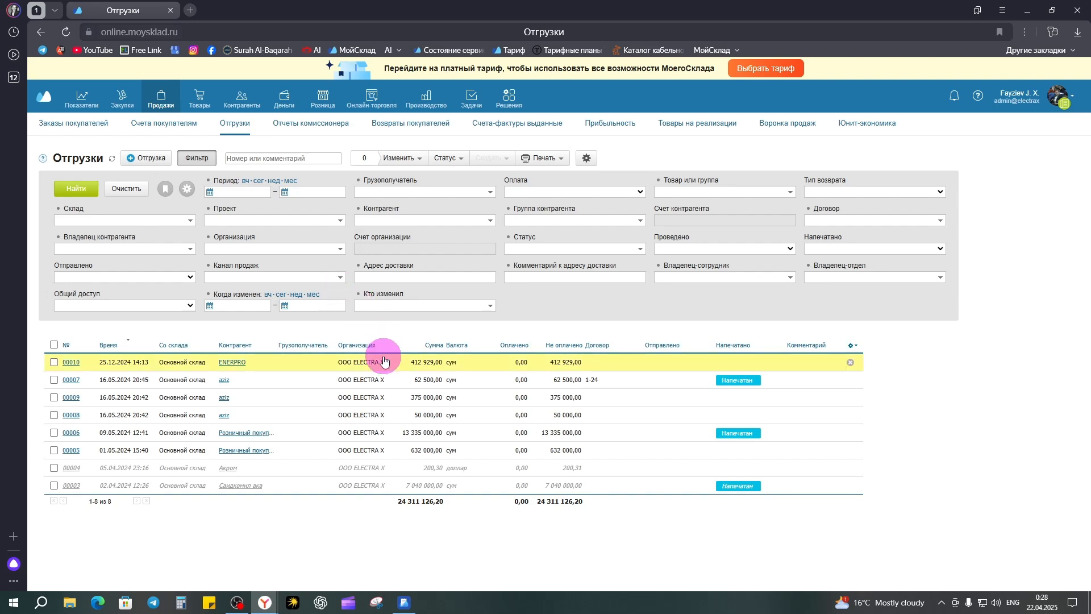
left_click(410, 606)
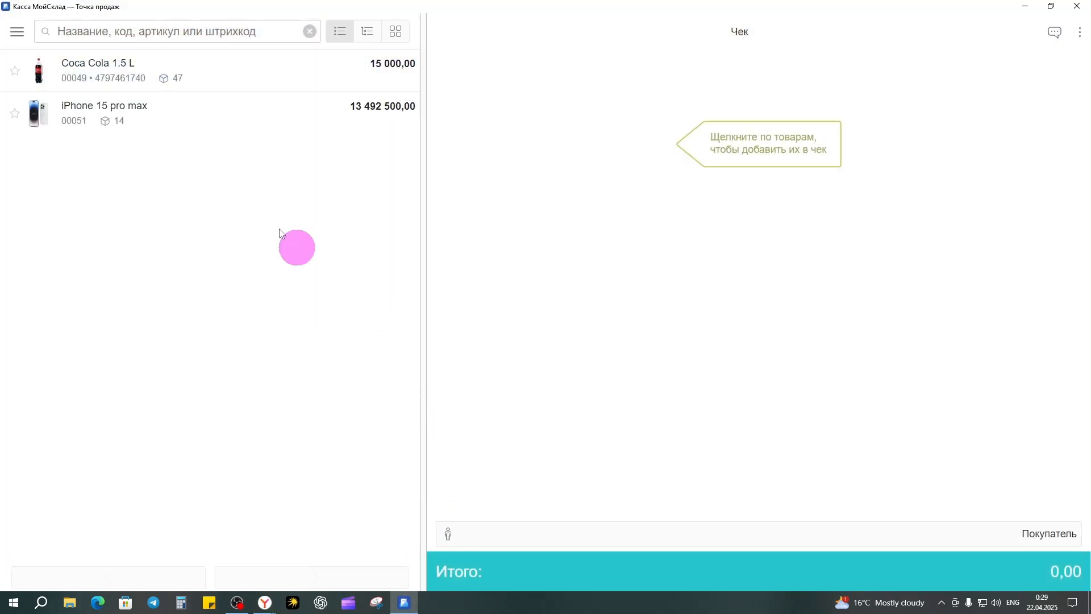
mouse_move(265, 602)
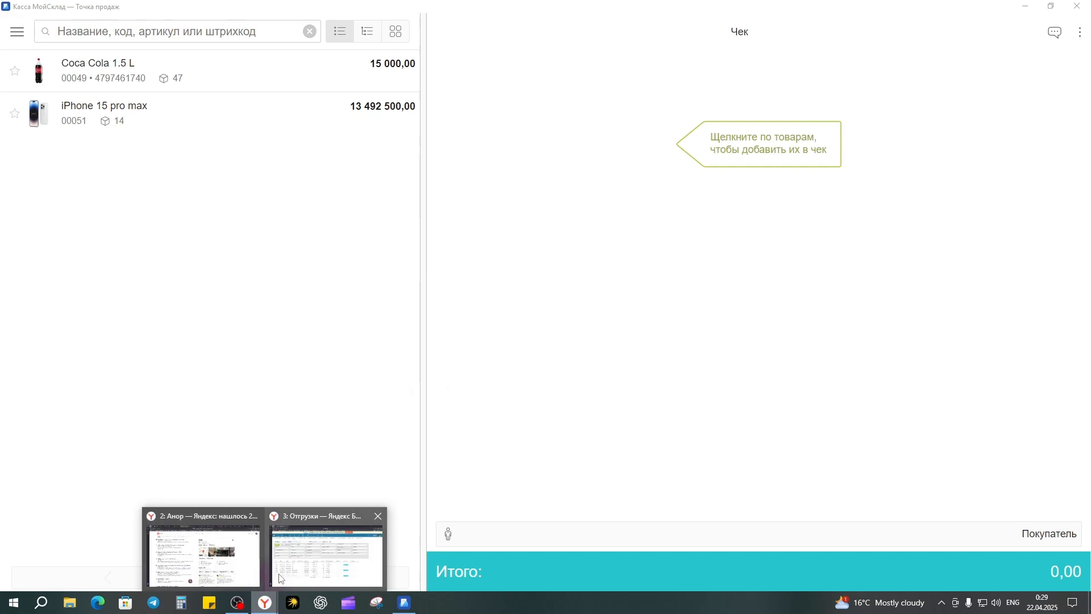
left_click(326, 548)
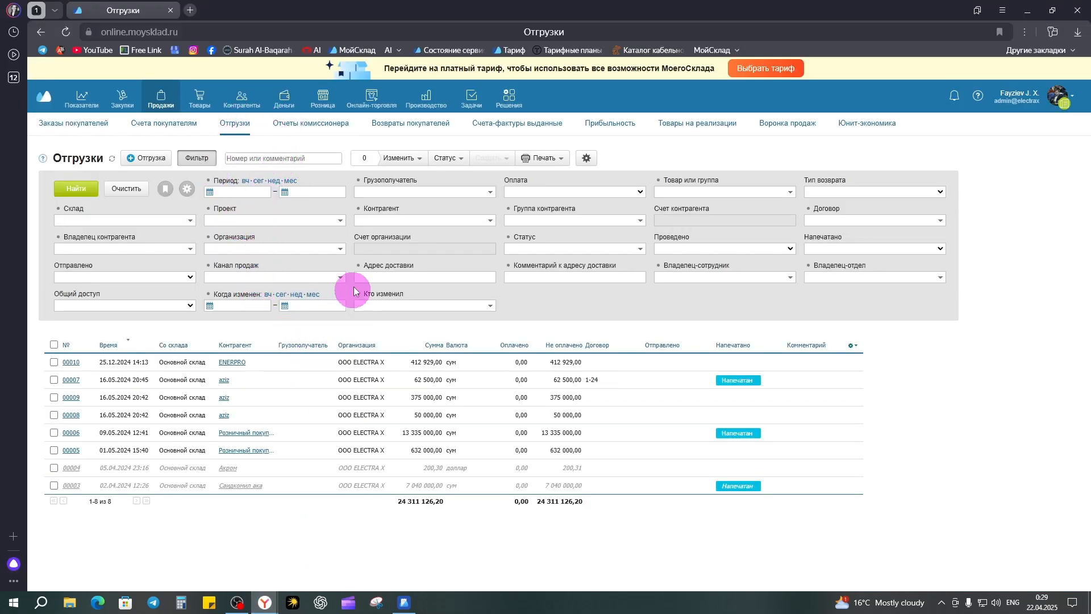
Start a new customer return directly from the customer returns section and enter the customer's name as counterparty.
left_click(392, 130)
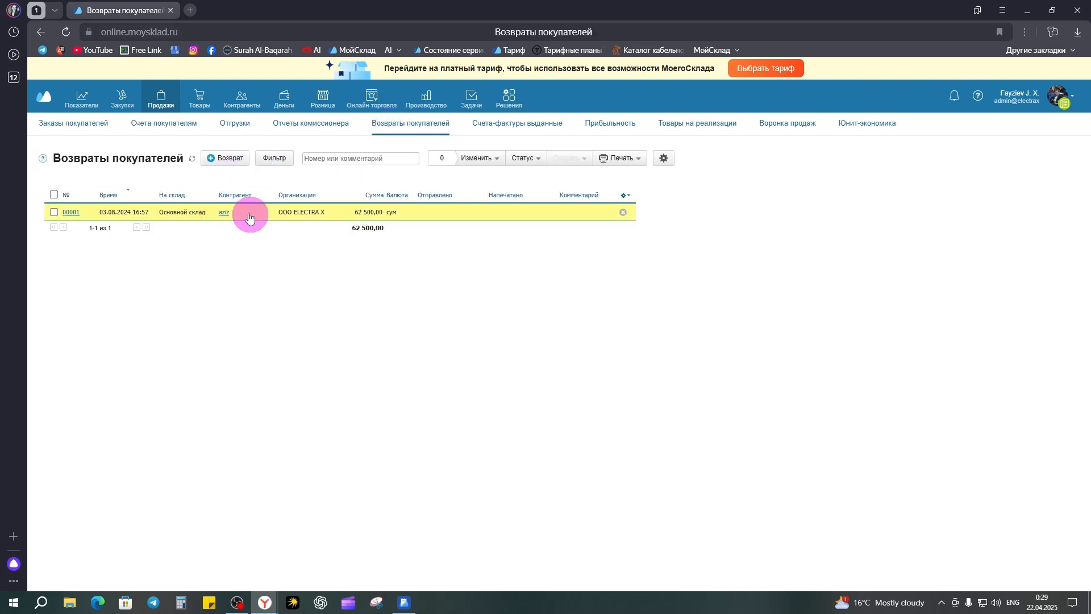
left_click(225, 158)
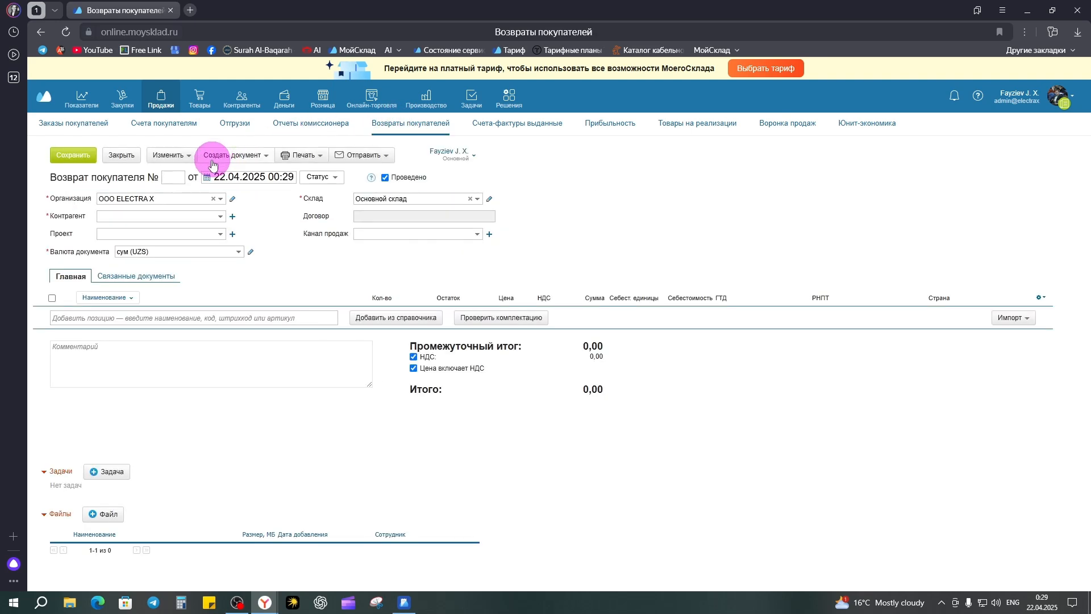
left_click(128, 216)
type("aziz")
left_click(126, 230)
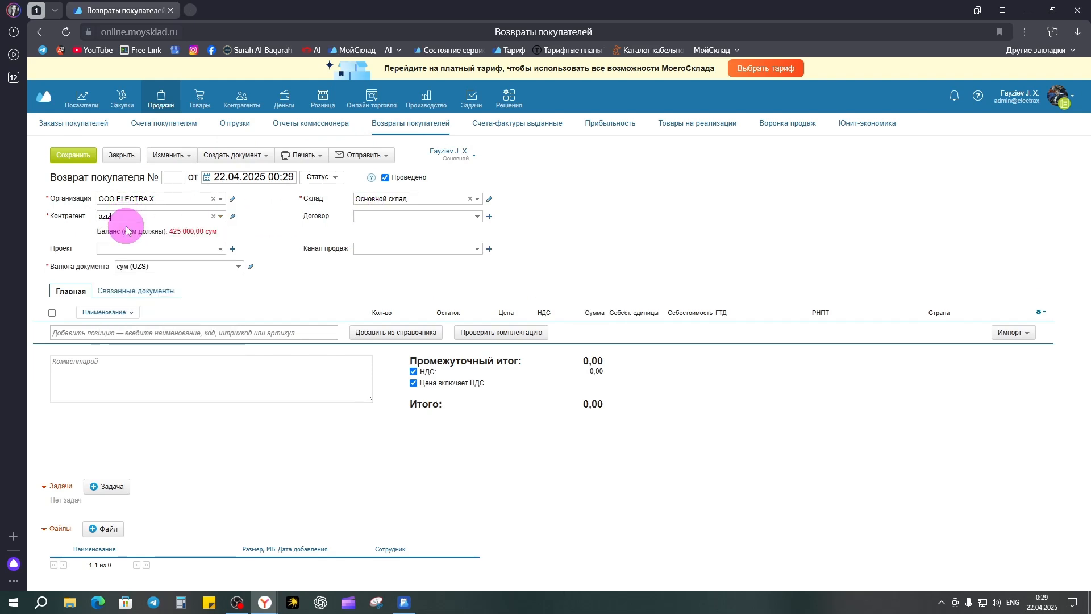
Add the product iPhone 15 pro max as a line item of the new customer return.
left_click(162, 332)
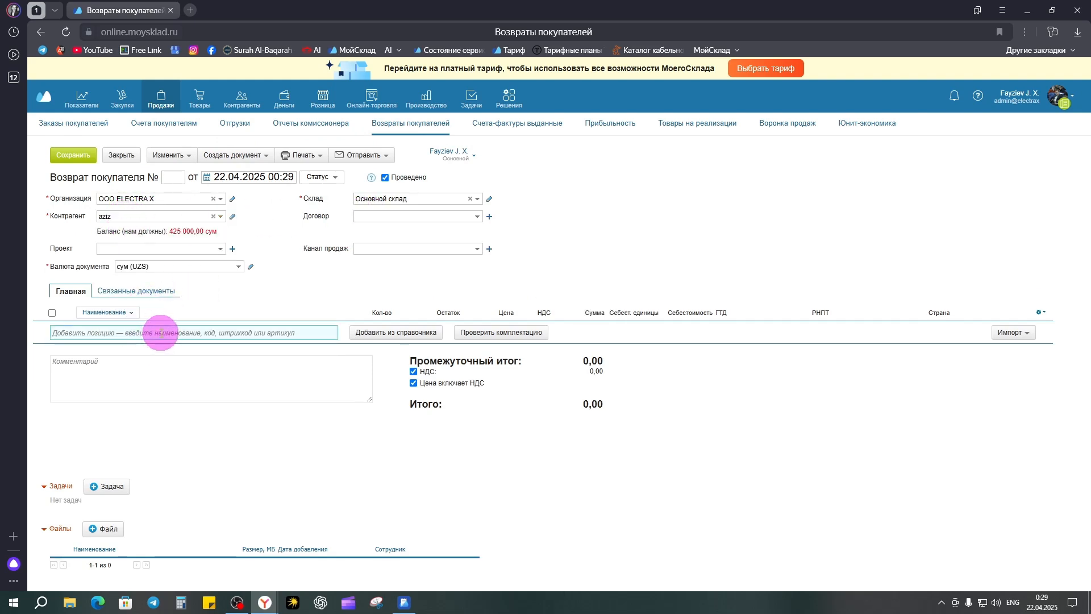
type("фм")
key("BackSpace")
key("BackSpace")
key("alt+shift")
type("фм")
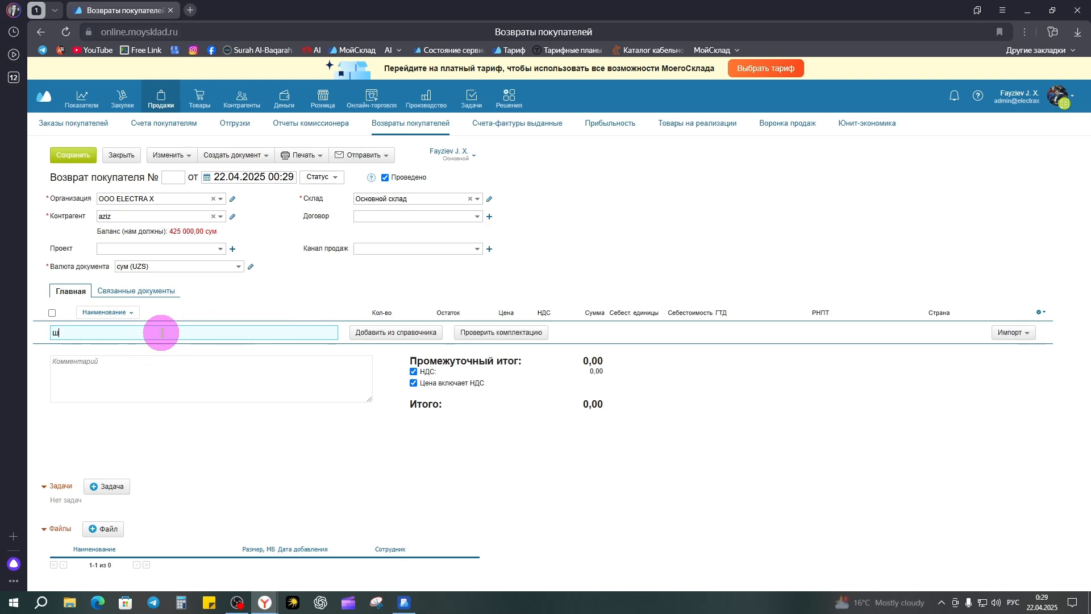
key("BackSpace")
key("BackSpace")
key("alt+shift")
type("Ip")
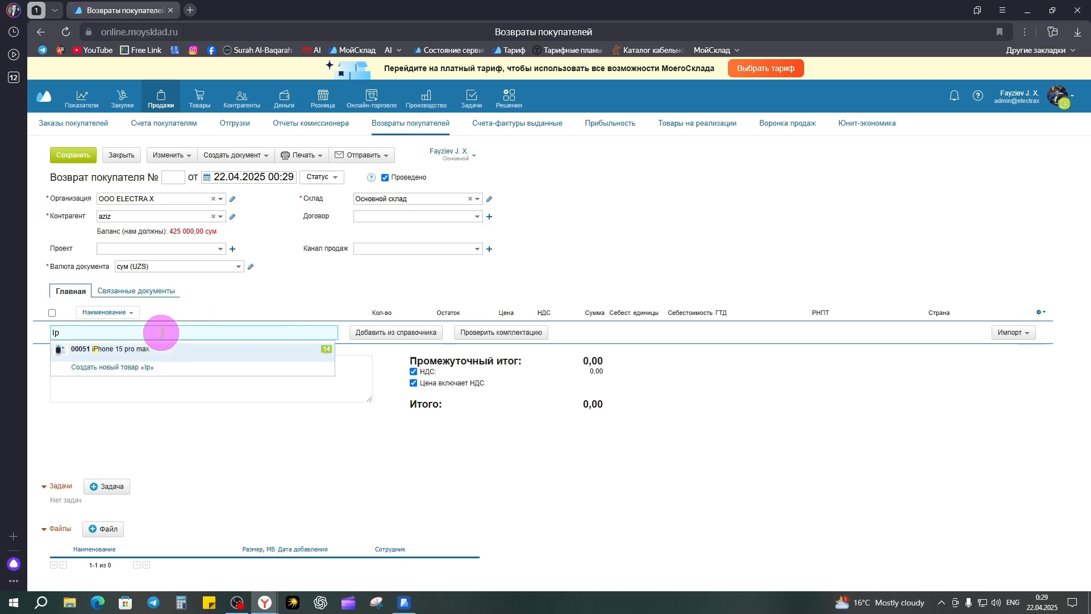
left_click(163, 346)
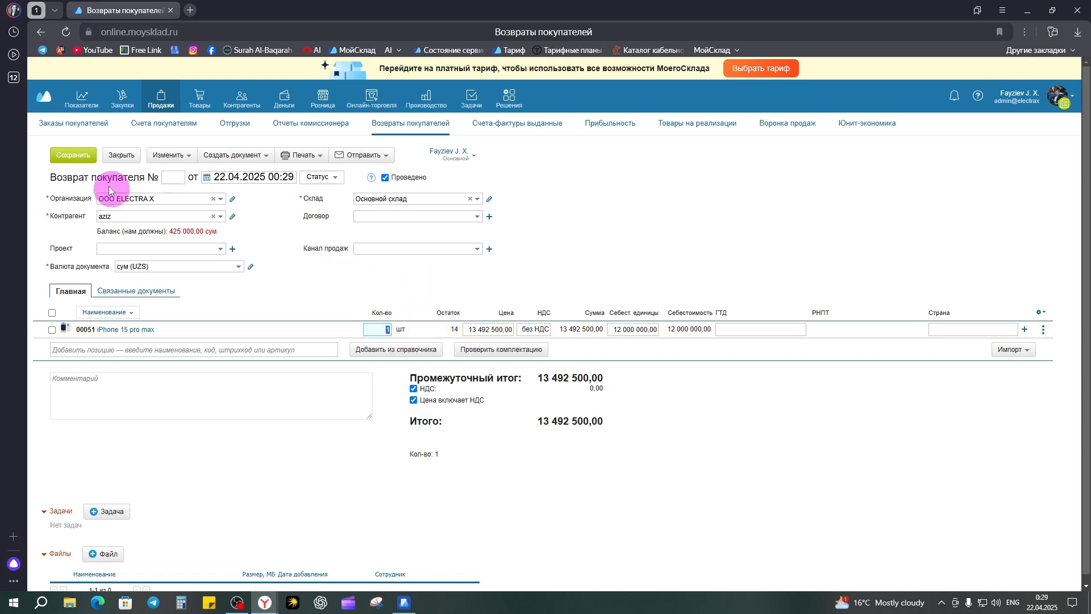
Save and close the customer return, and reopen it from the returns list to examine its item line.
left_click(65, 157)
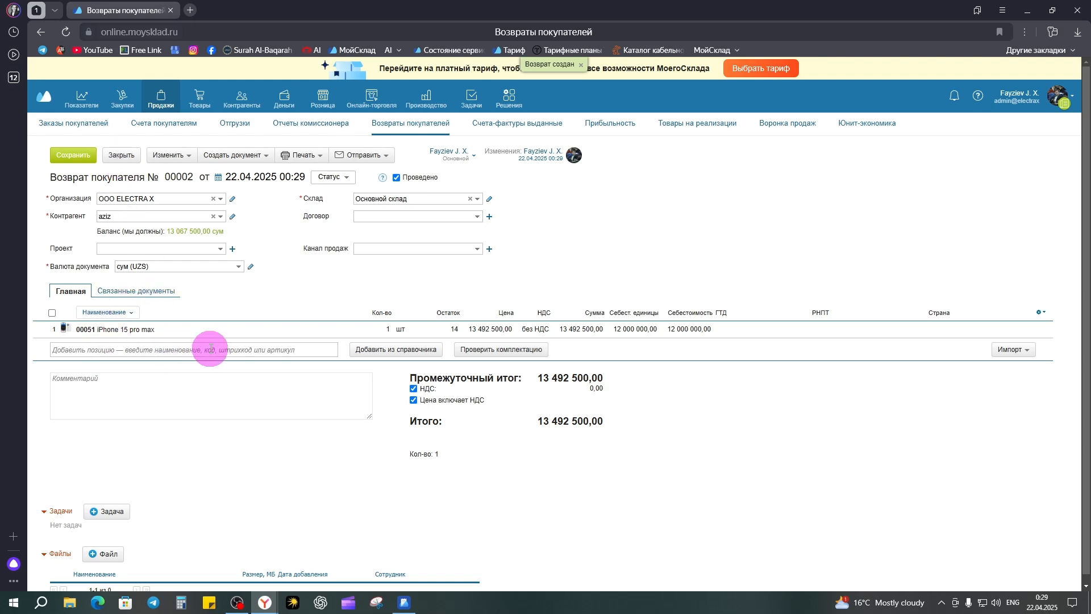
left_click(120, 154)
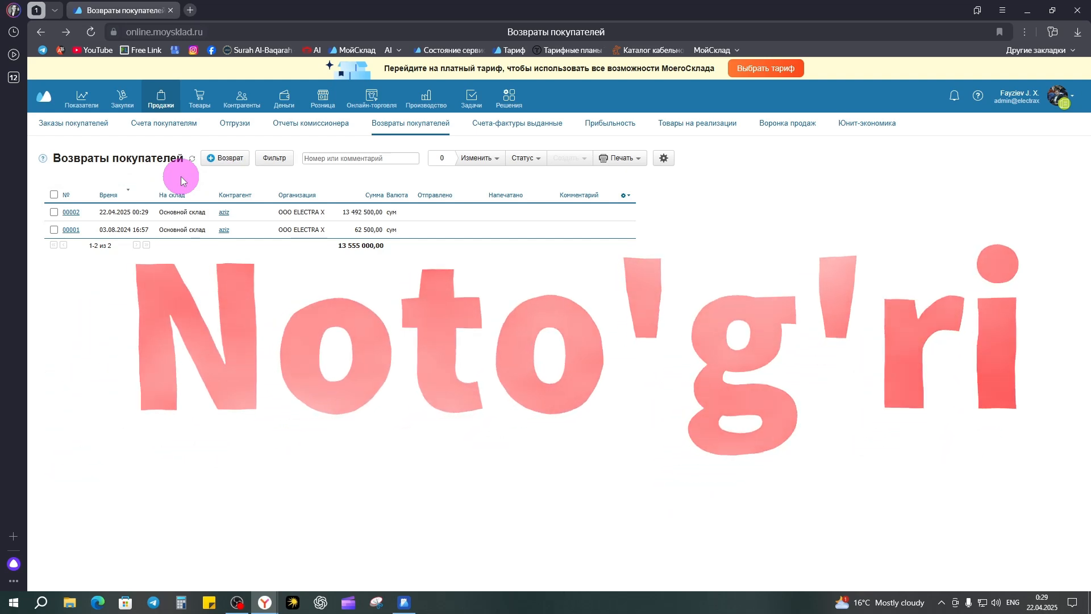
left_click(73, 213)
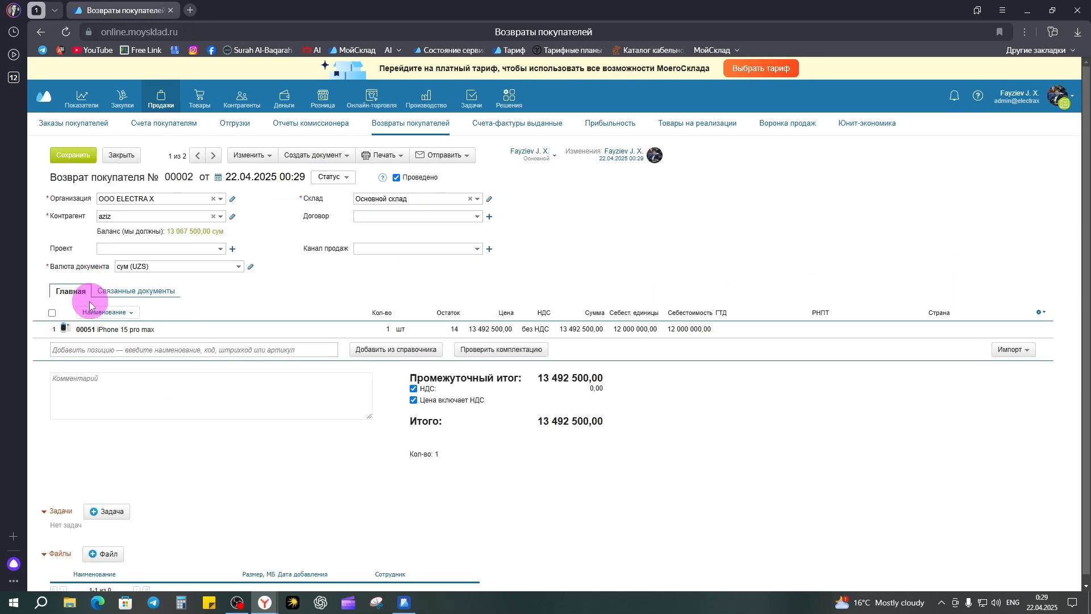
mouse_move(69, 329)
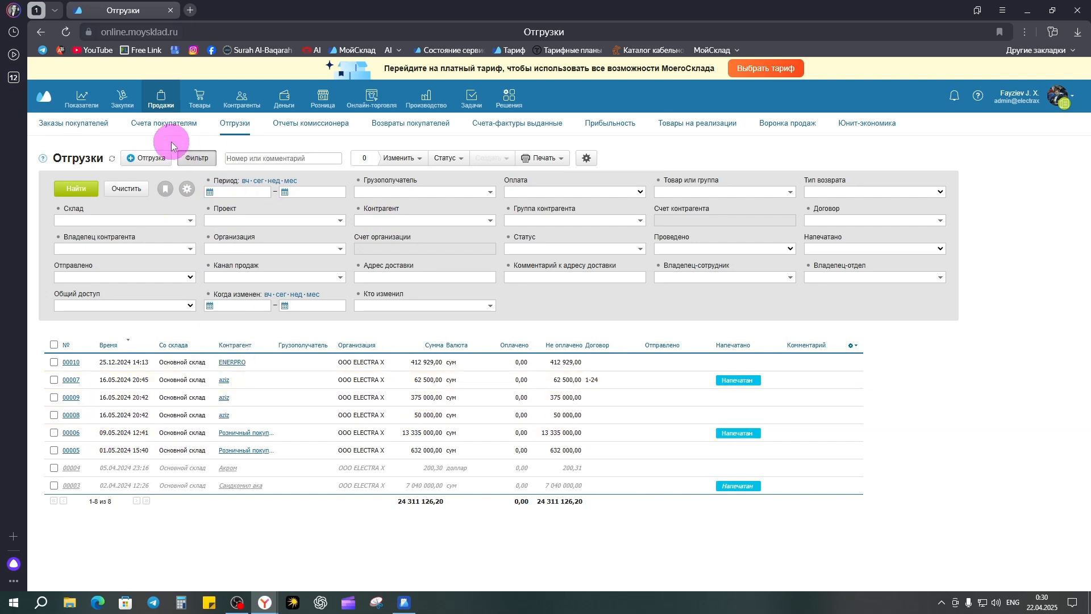
Create a new shipment and replace its retail buyer with the same customer used in the return.
left_click(146, 158)
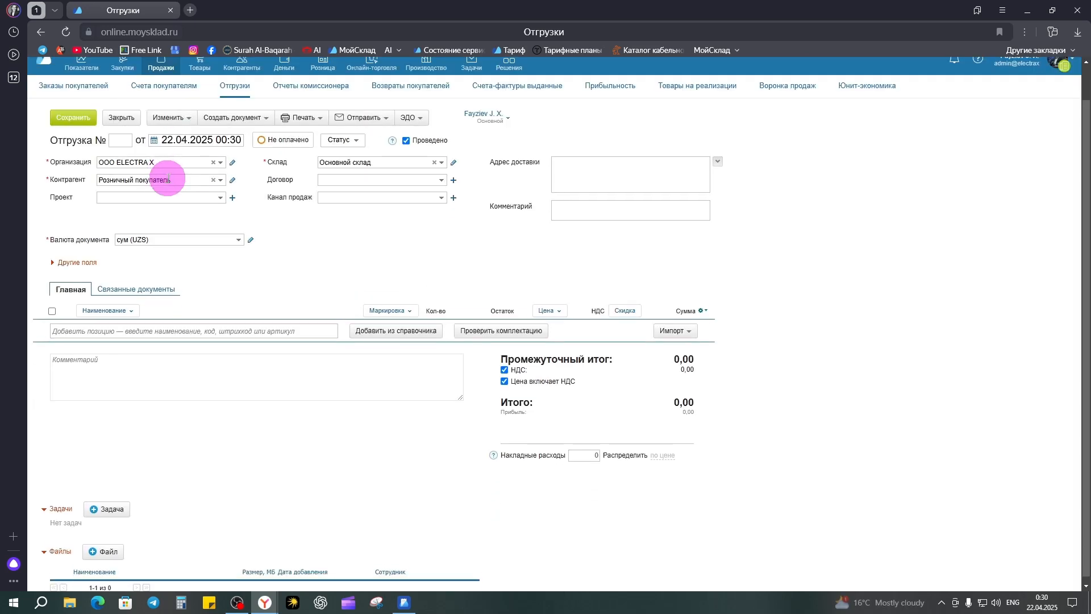
left_click(213, 180)
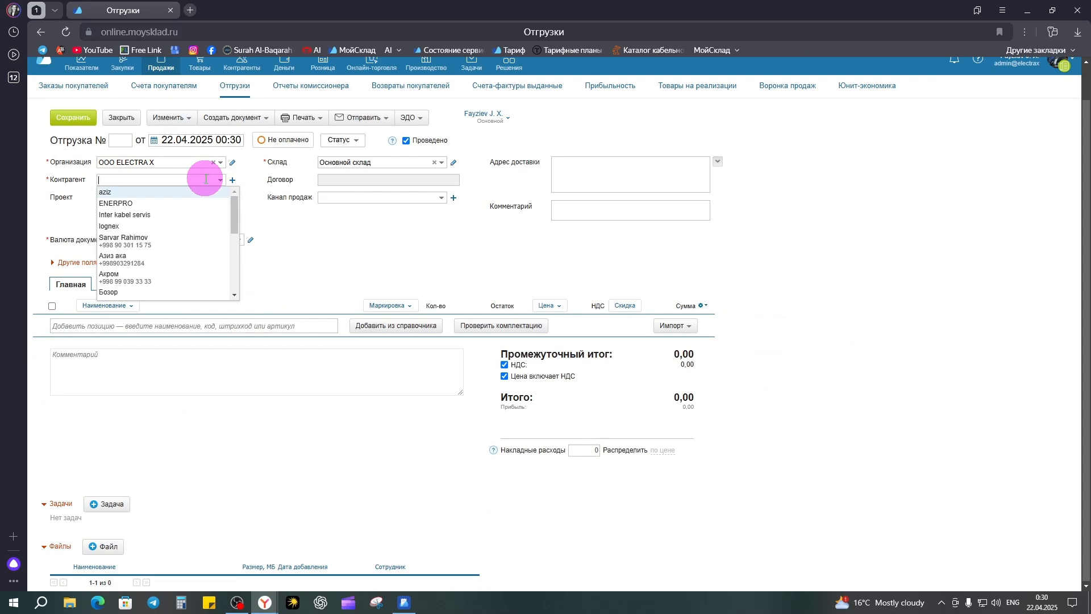
left_click(181, 193)
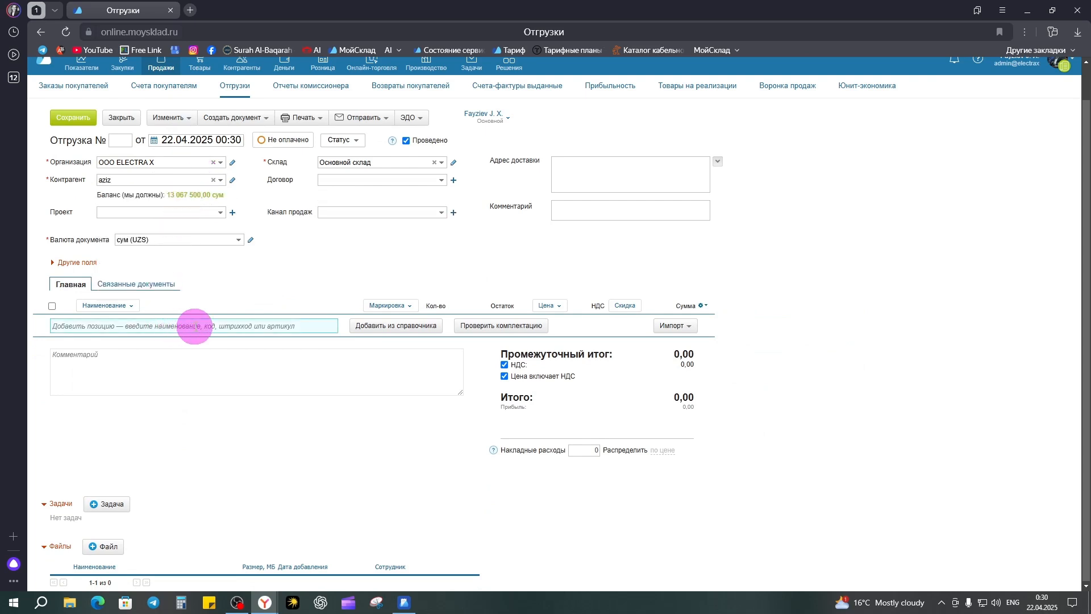
Add iPhone 15 pro max to the shipment, save it and return to the shipments list.
type("iu")
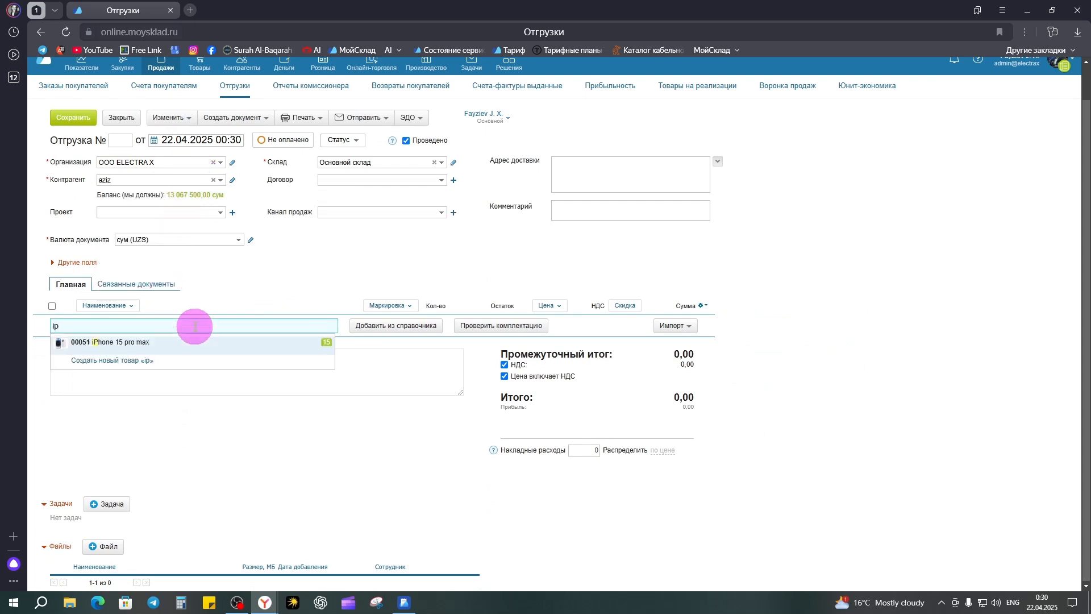
left_click(183, 344)
left_click(72, 118)
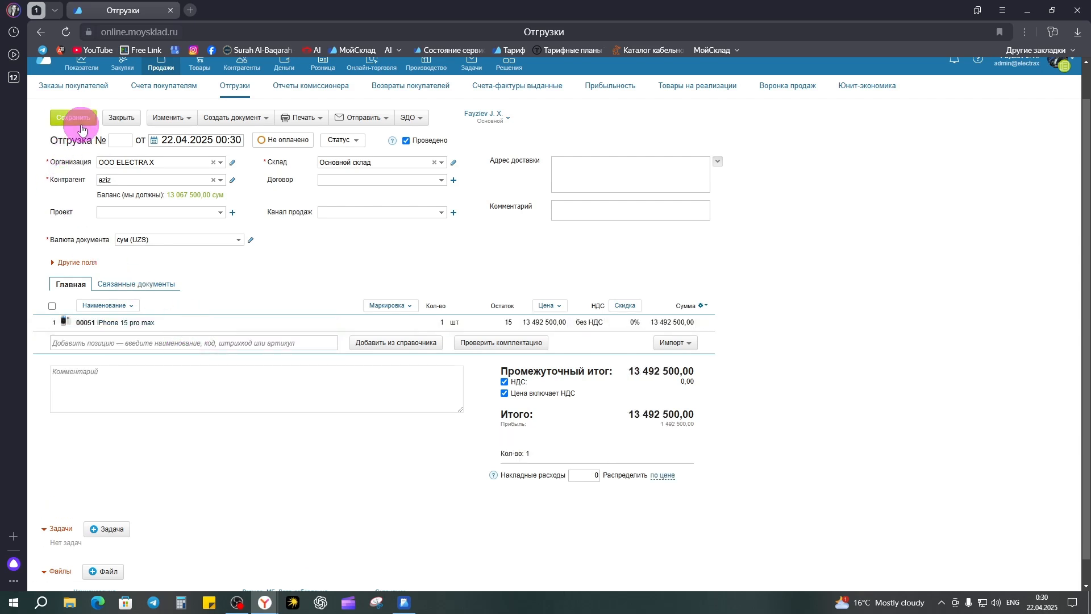
left_click(114, 124)
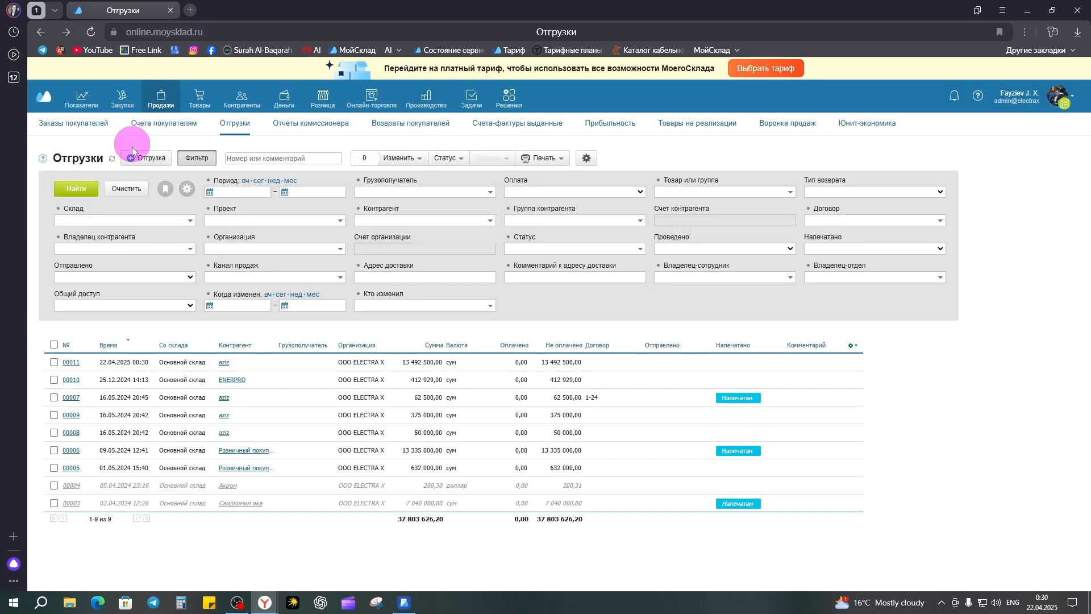
Filter the shipments by the customer's name as counterparty and by the product iPhone 15 pro max.
left_click(407, 223)
left_click(375, 233)
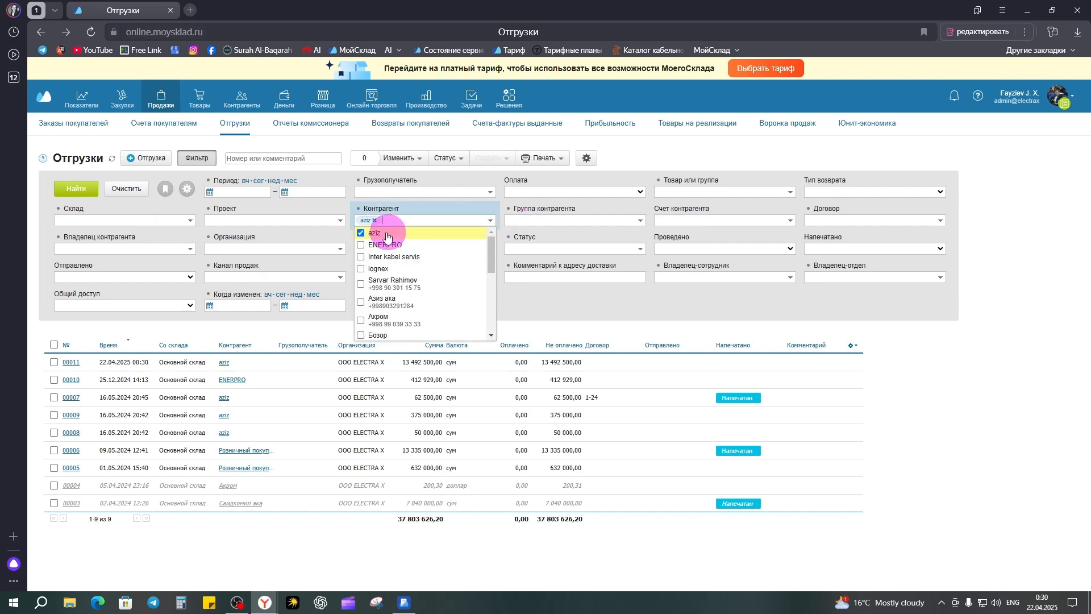
left_click(75, 189)
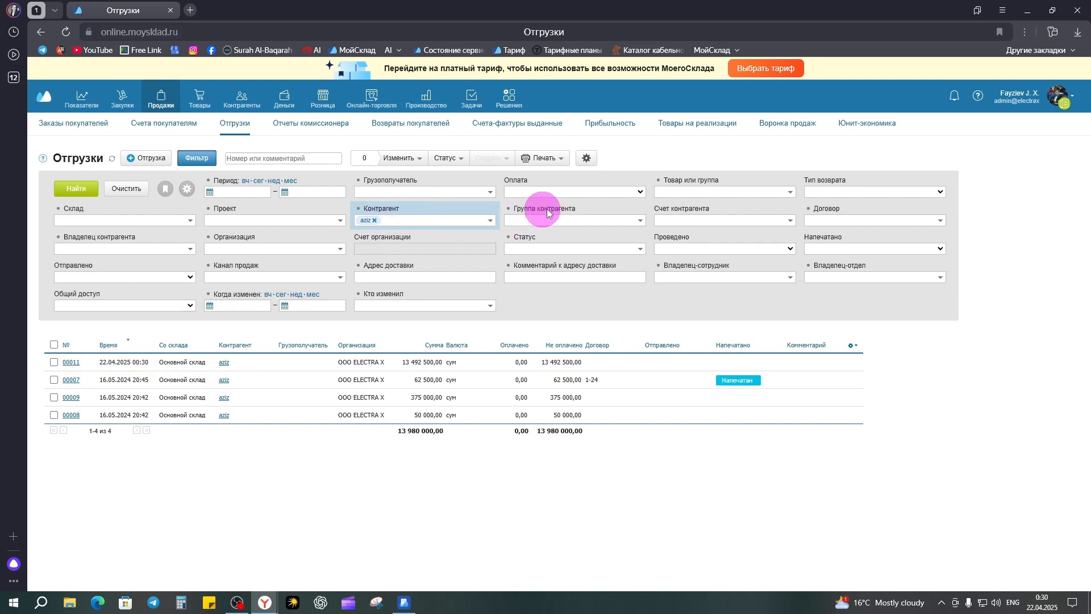
left_click(686, 197)
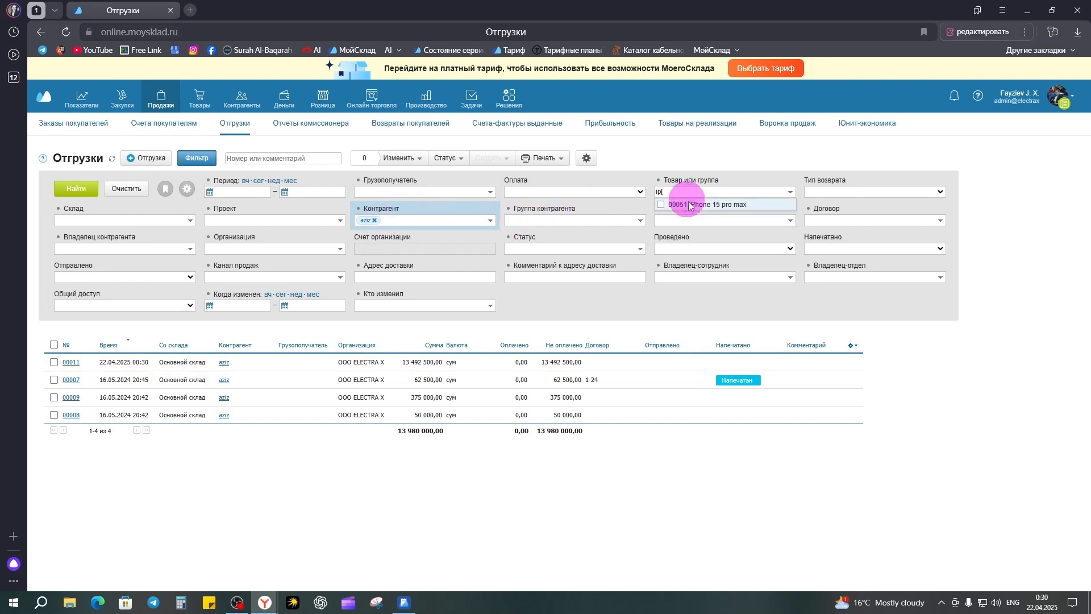
left_click(689, 204)
left_click(80, 193)
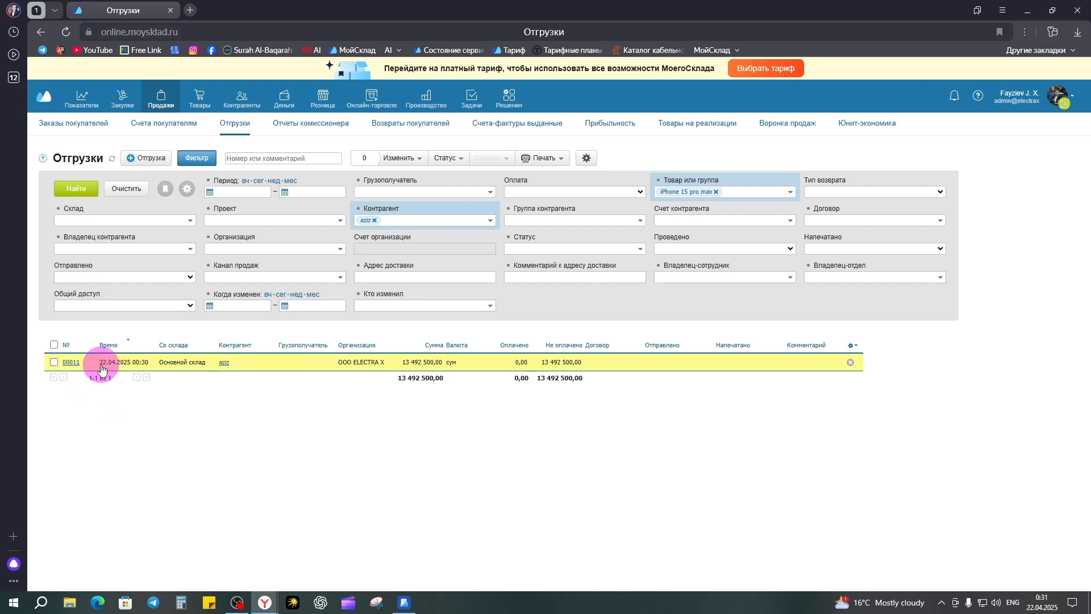
Open the filtered shipment, check the iPhone's price, and create a customer return document based on that shipment.
left_click(72, 363)
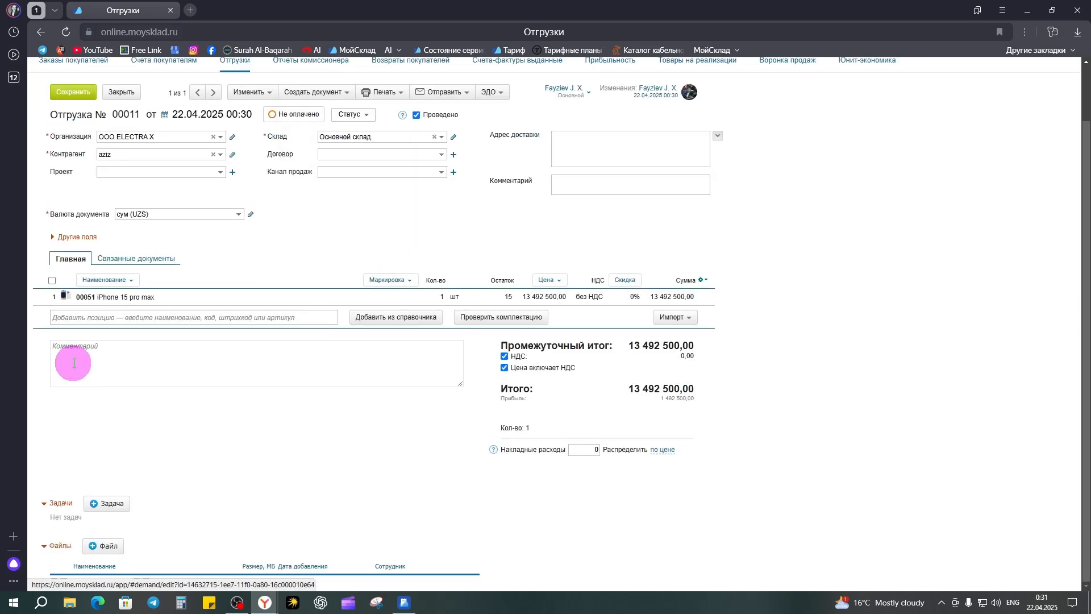
left_click_drag(540, 299, 508, 296)
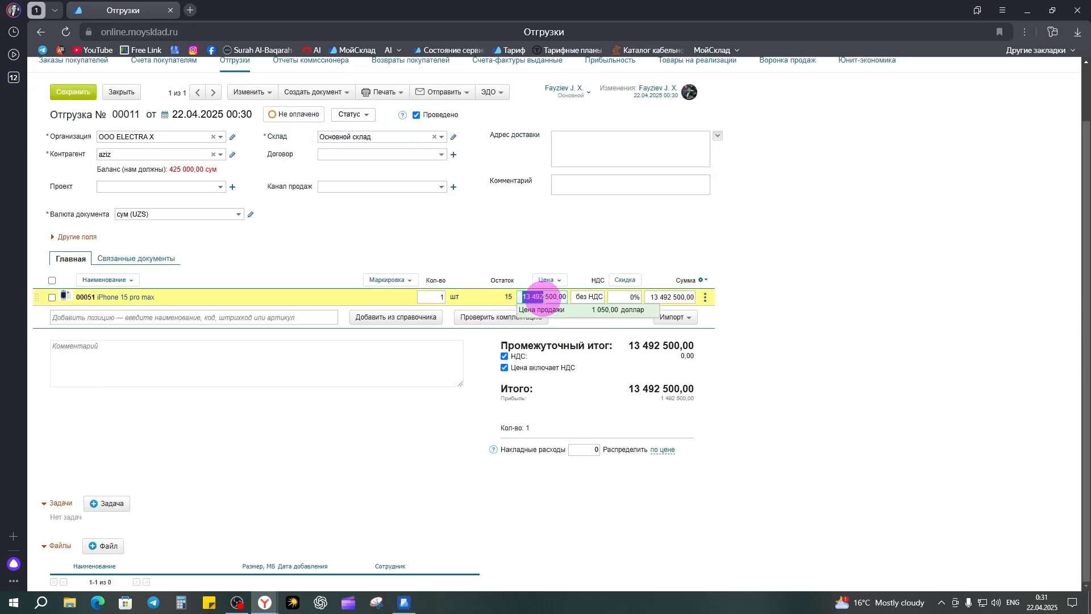
left_click(380, 370)
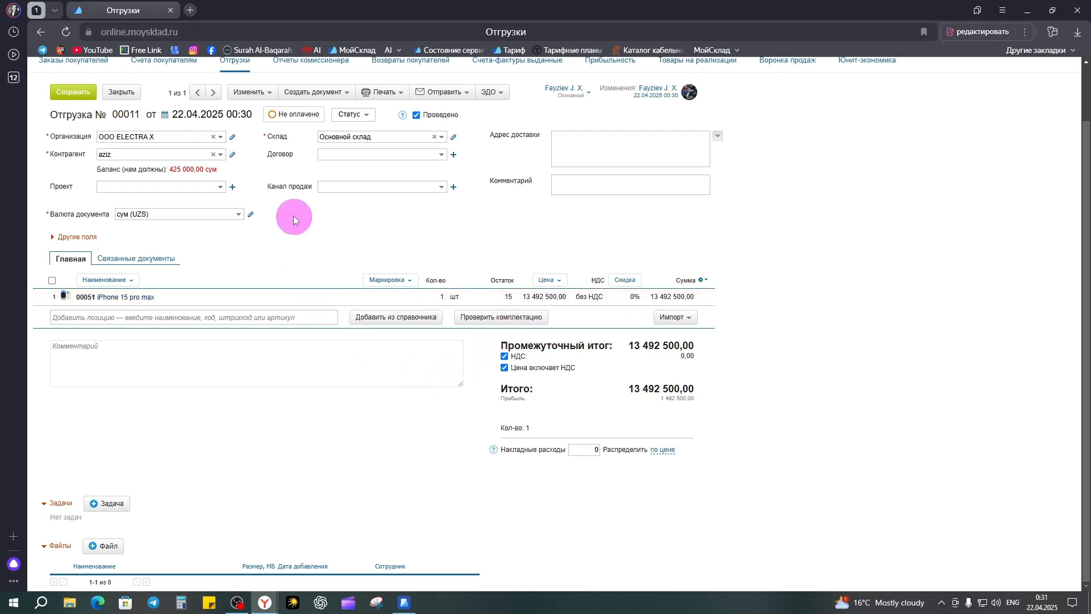
left_click(314, 92)
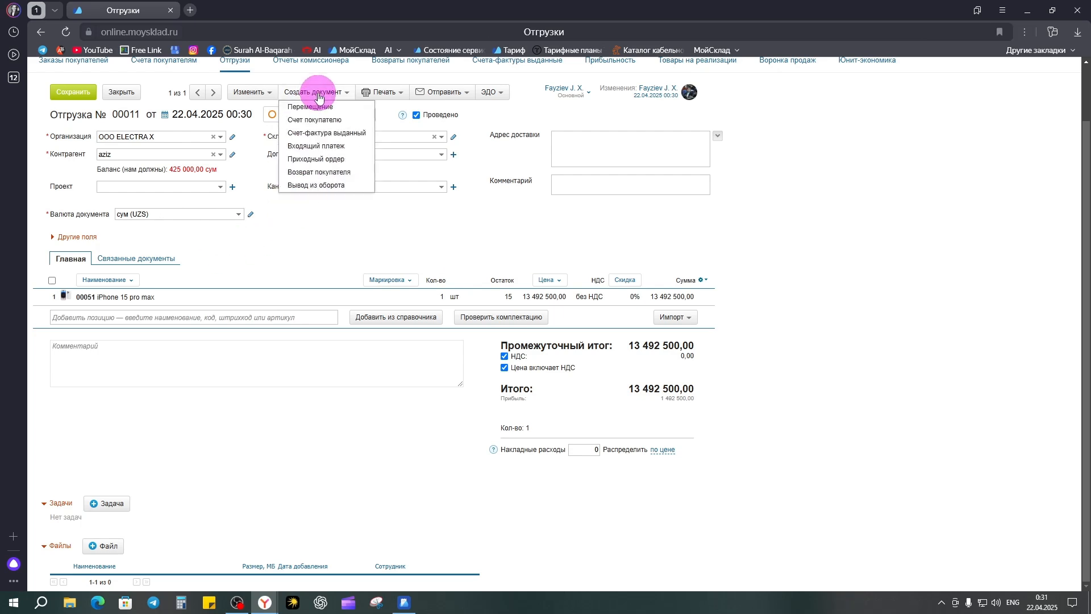
left_click(335, 172)
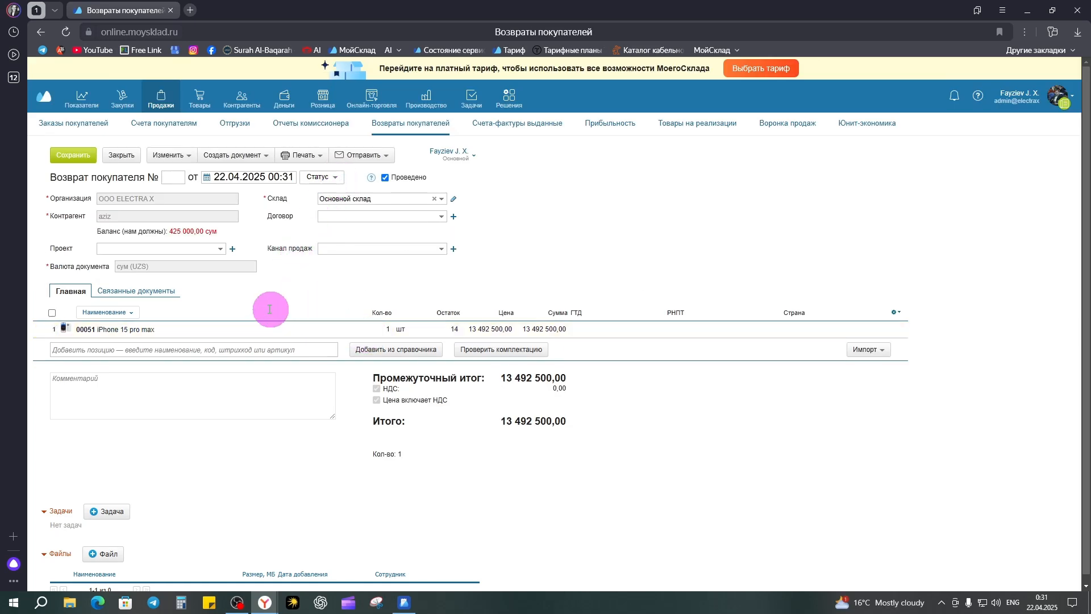
Save the shipment-based customer return and examine its linked documents and item line.
left_click(127, 302)
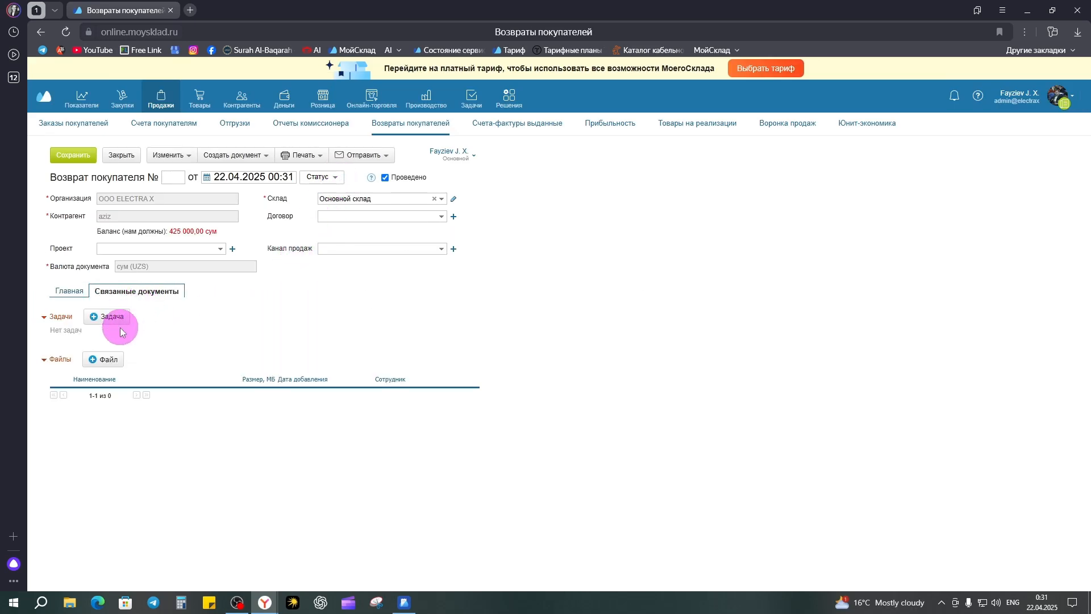
left_click(74, 156)
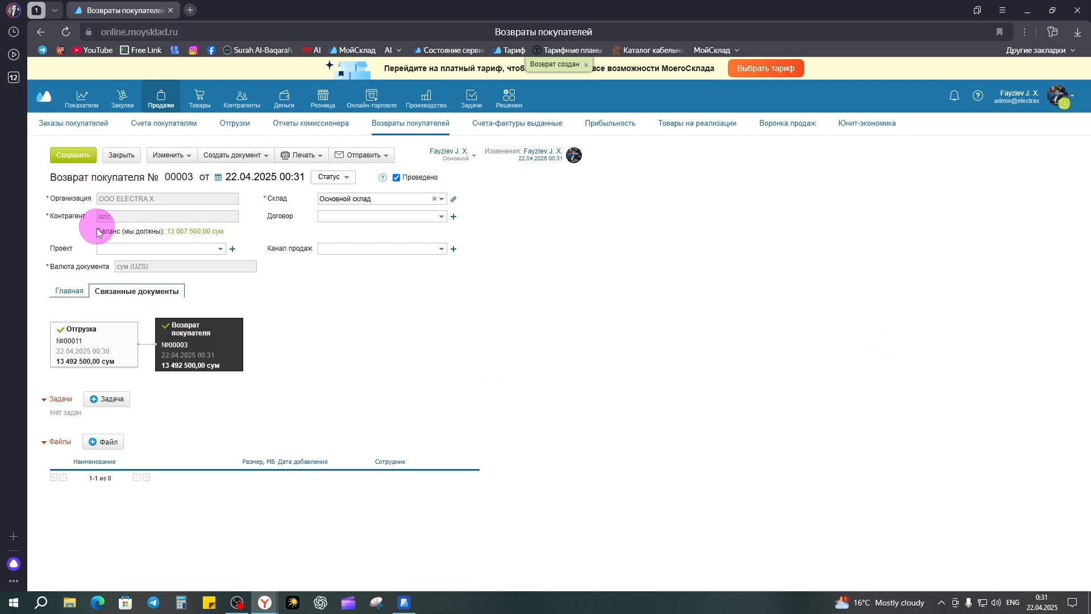
left_click(133, 356)
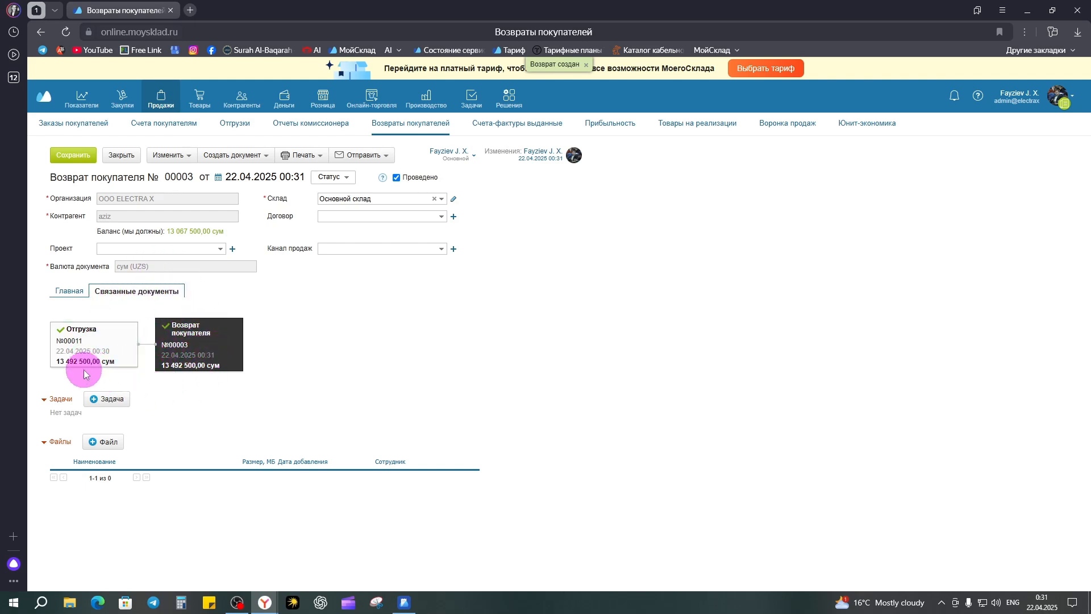
left_click(70, 300)
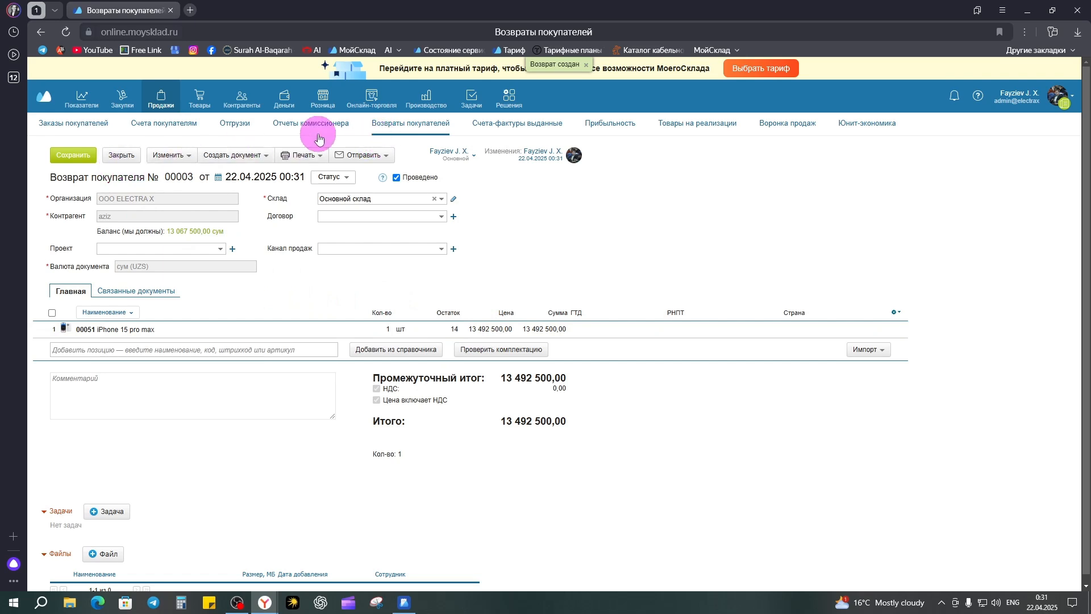
Close the customer return and open the list of customer returns to review all entries.
left_click(122, 153)
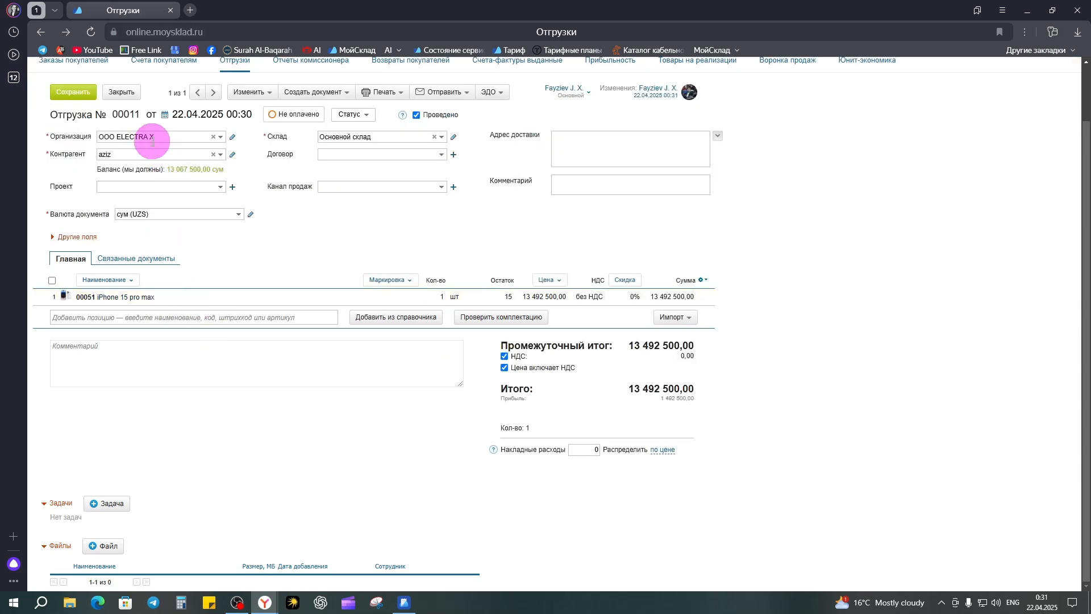
scroll(228, 130, "up", 2)
left_click(384, 130)
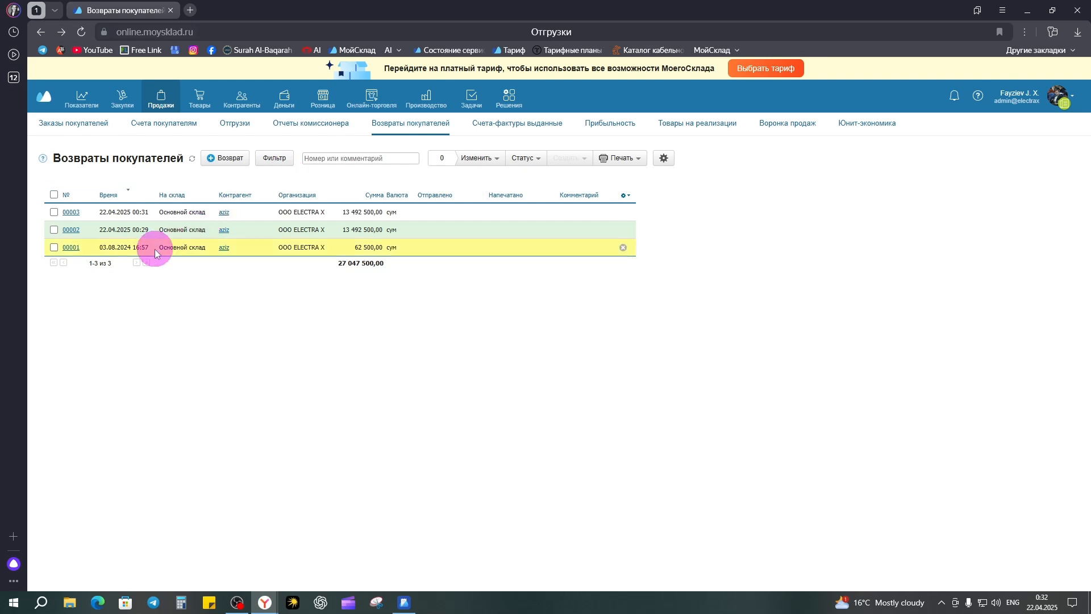
Open the standalone customer return from 22.04.2025 00:29 and check the iPhone's price and its document currency.
left_click(71, 231)
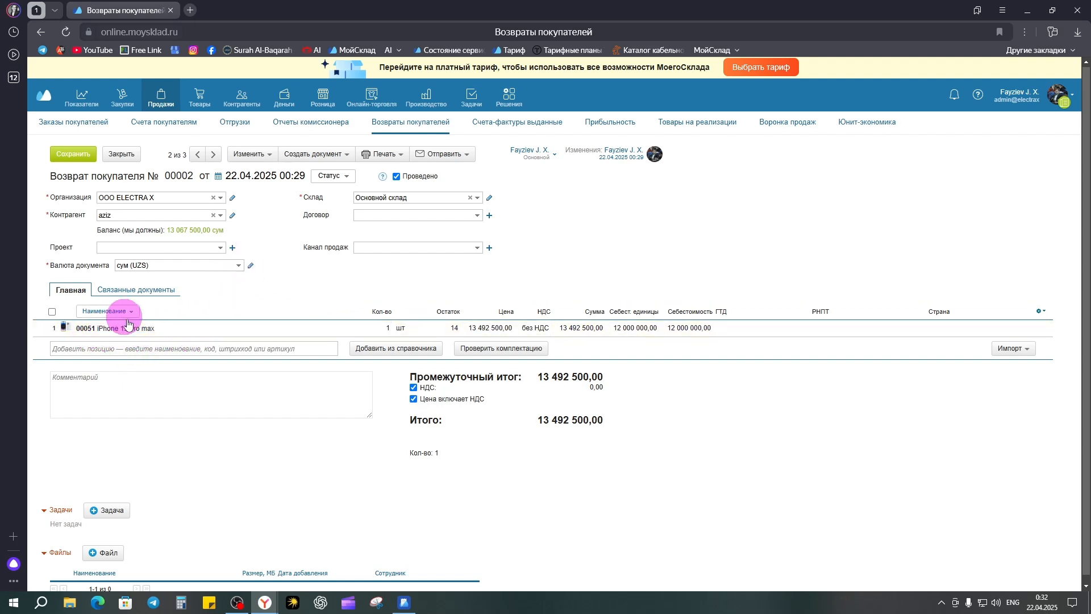
left_click(470, 329)
left_click_drag(469, 328, 520, 328)
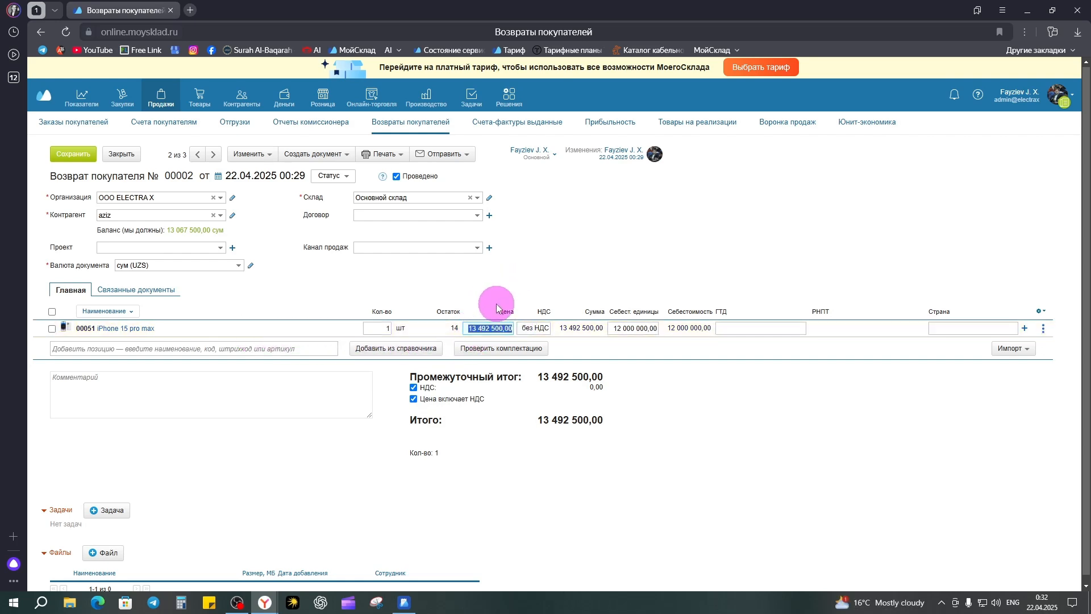
left_click(237, 265)
left_click(378, 282)
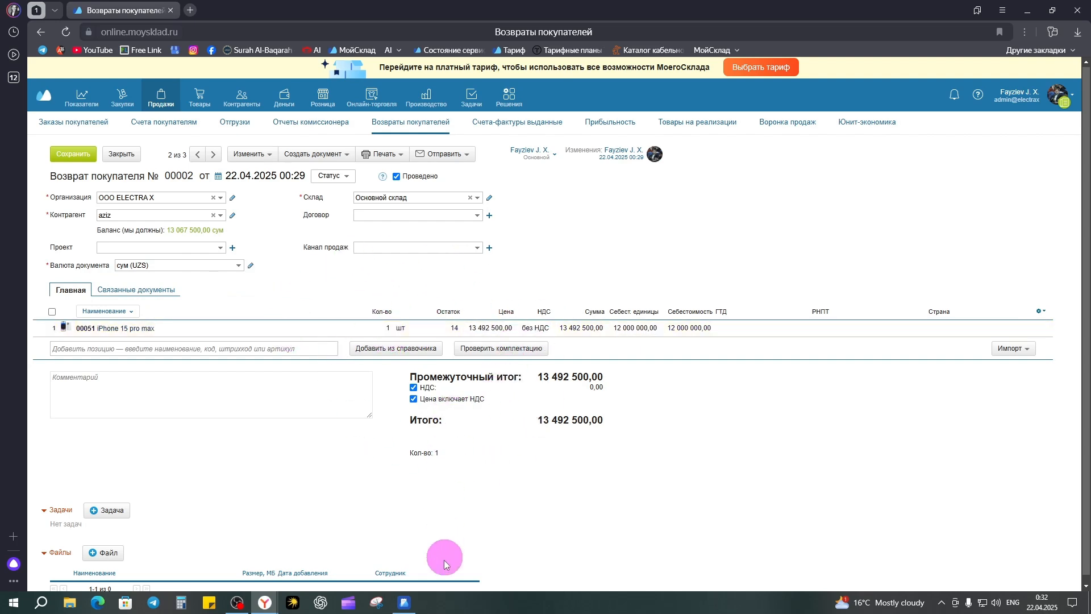
Switch to the Касса МойСклад app, open a new shift without depositing cash, and go to the sales screen.
left_click(404, 601)
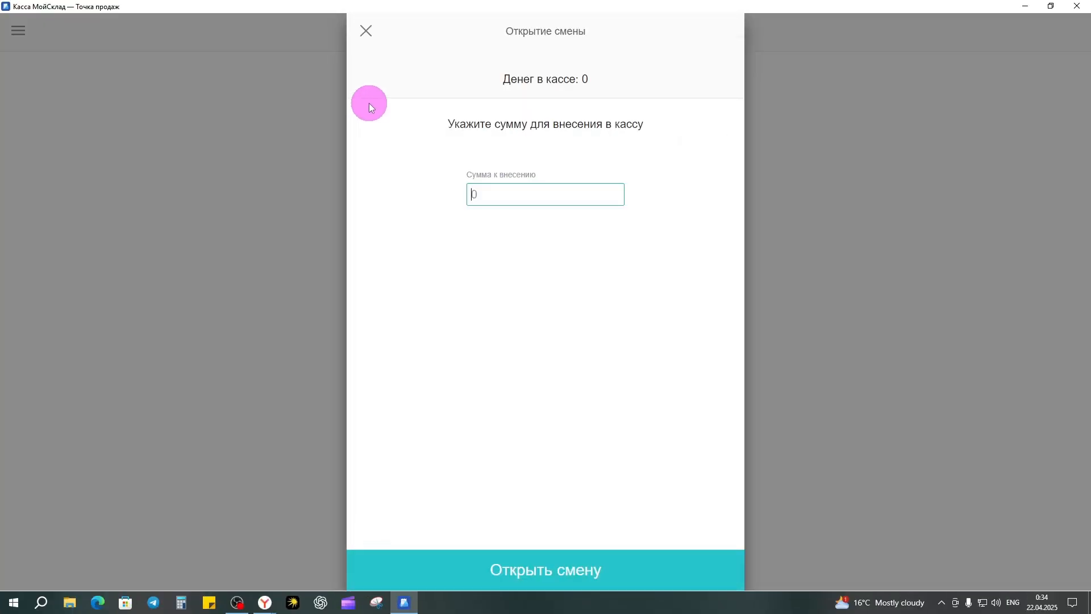
left_click(544, 568)
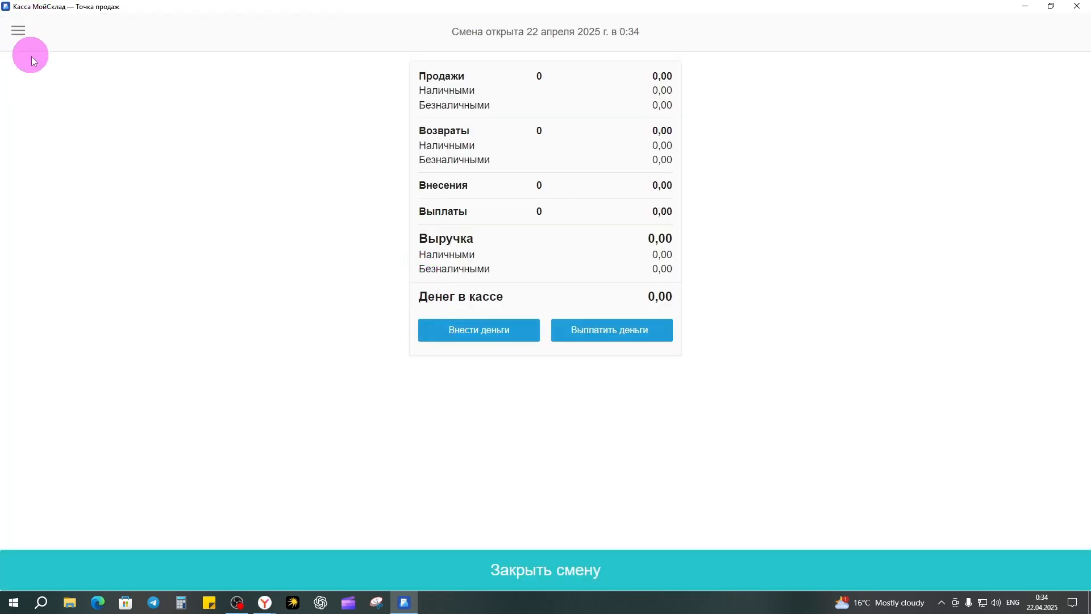
left_click(18, 34)
left_click(48, 89)
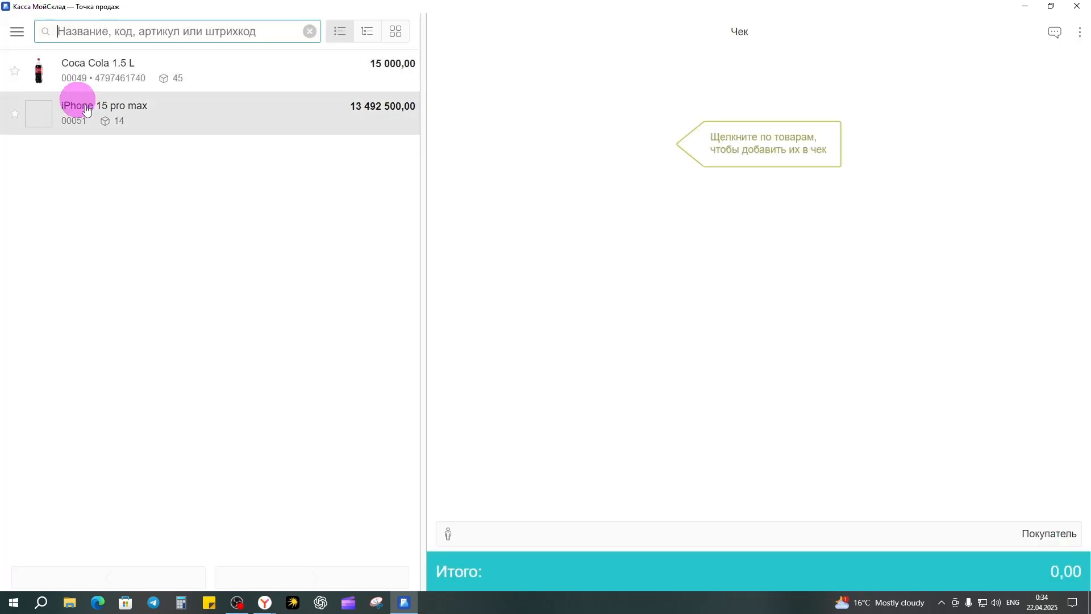
Add 2 units of Coca Cola 1.5 L and 2 units of iPhone 15 pro max to the receipt.
left_click(191, 80)
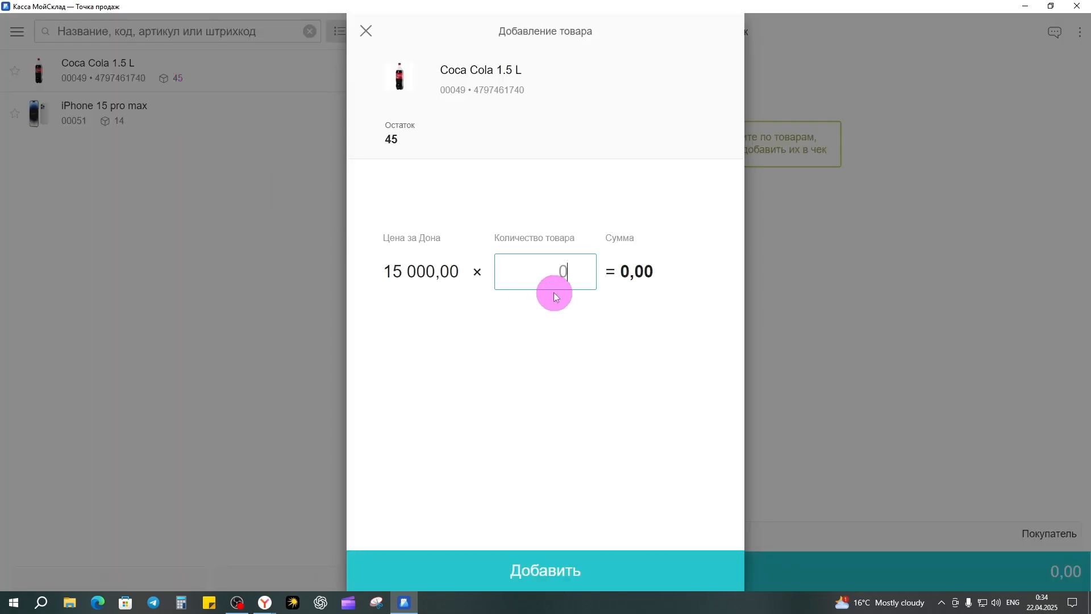
type("2")
left_click(546, 574)
left_click(188, 112)
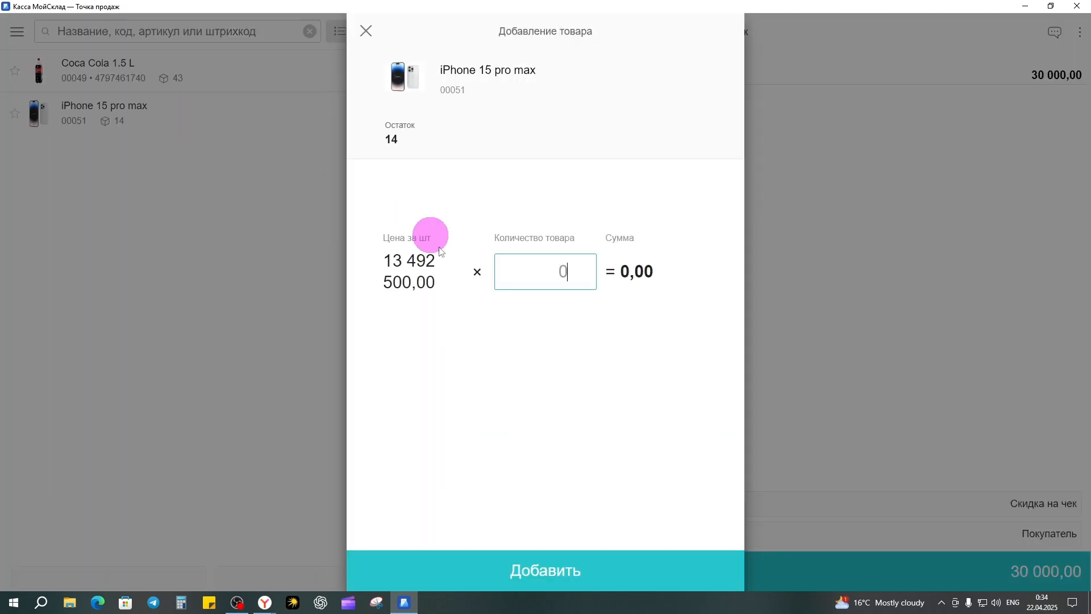
type("2")
left_click(554, 568)
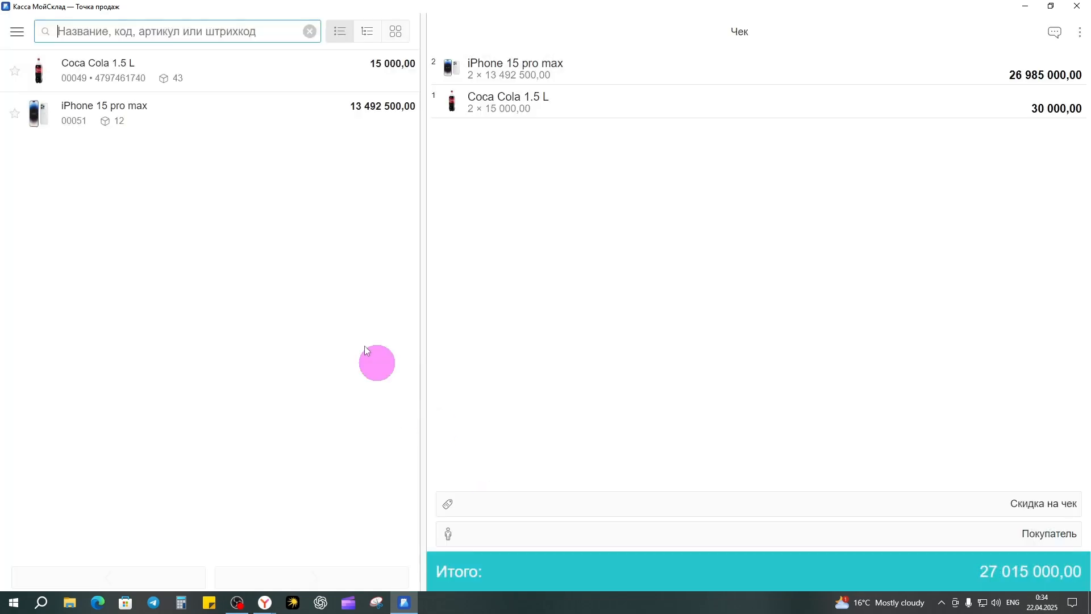
Take full payment for the receipt by card, complete the sale, and start a new one.
left_click(630, 559)
left_click(446, 258)
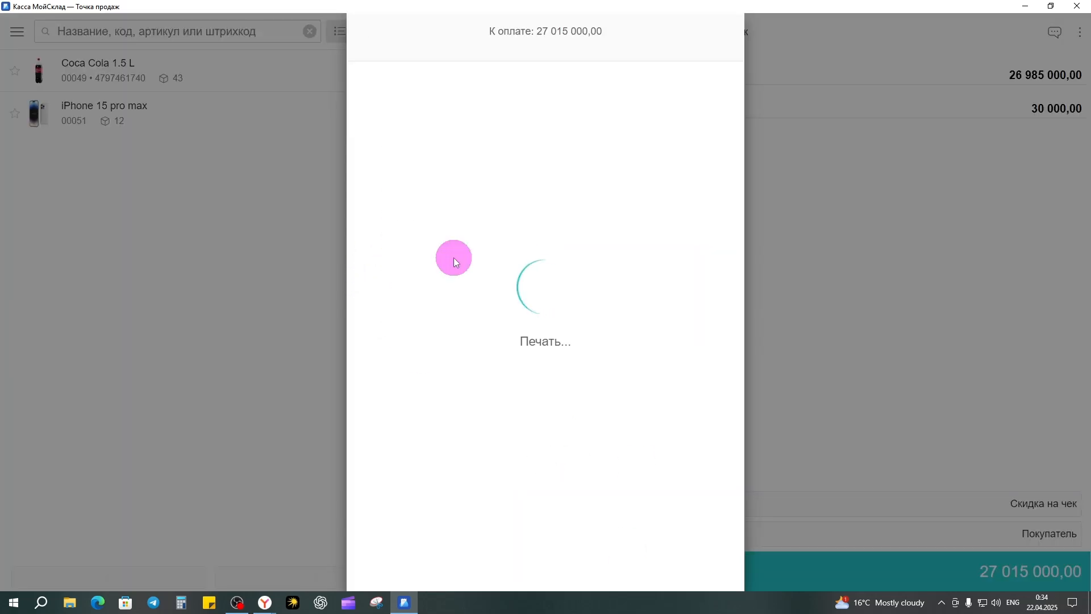
left_click(520, 559)
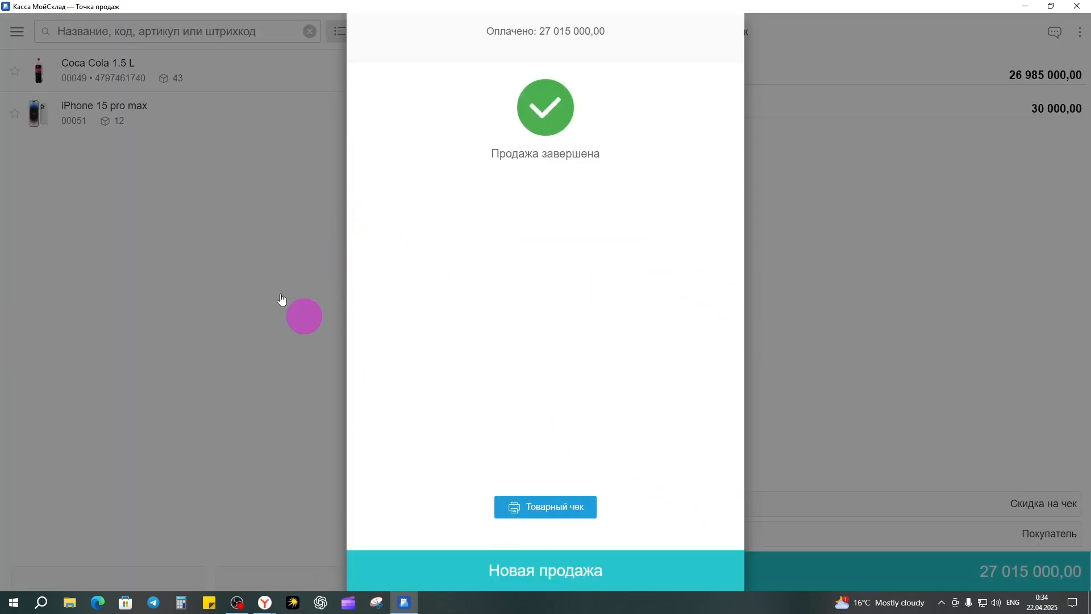
Find the just-completed sale in the cash desk history and start a return based on it.
left_click(17, 32)
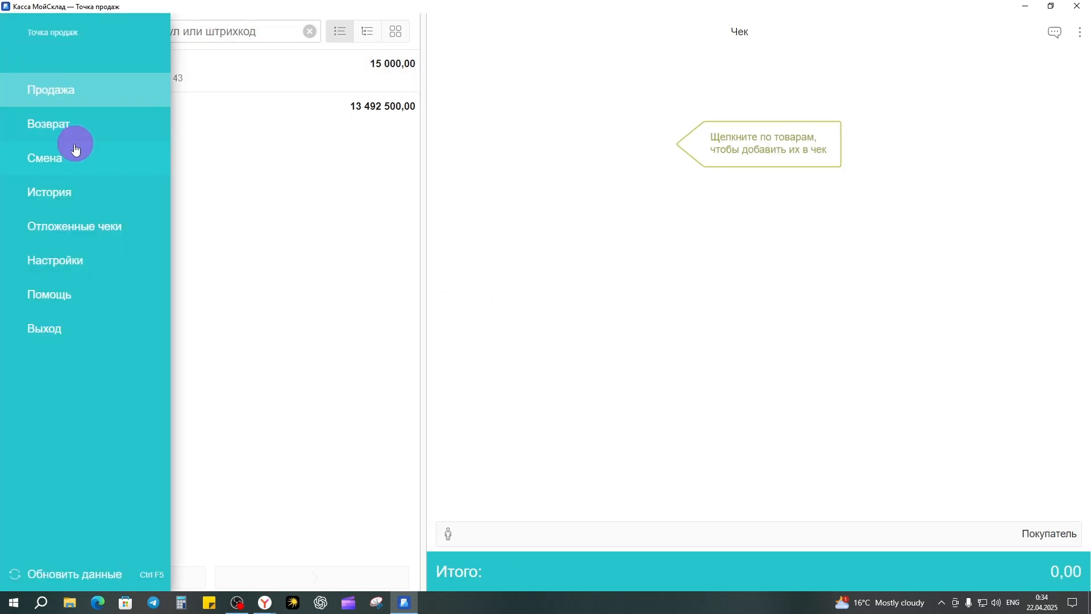
left_click(66, 199)
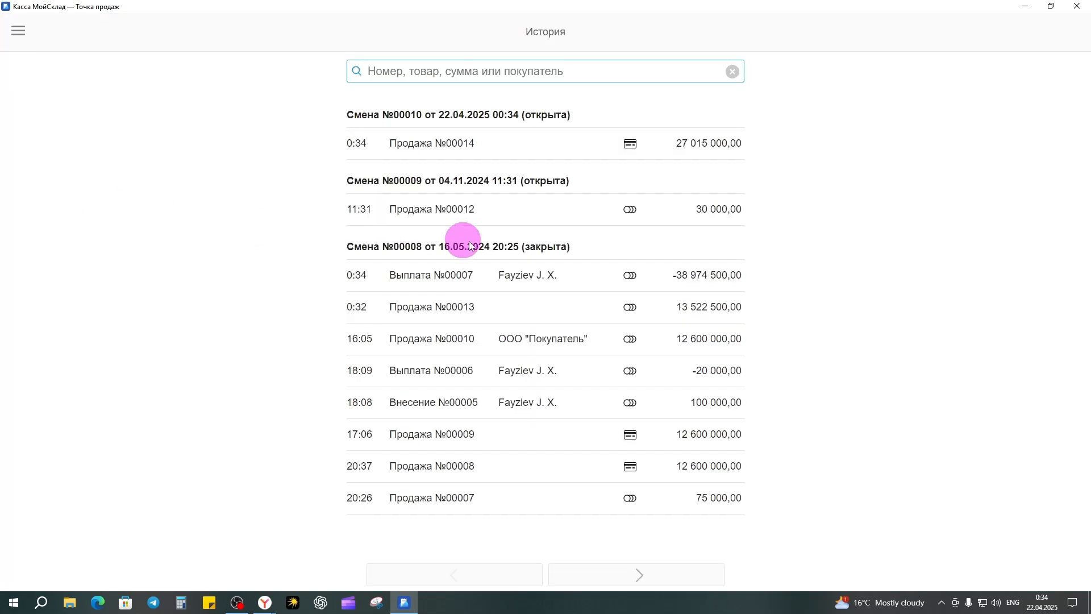
left_click(445, 142)
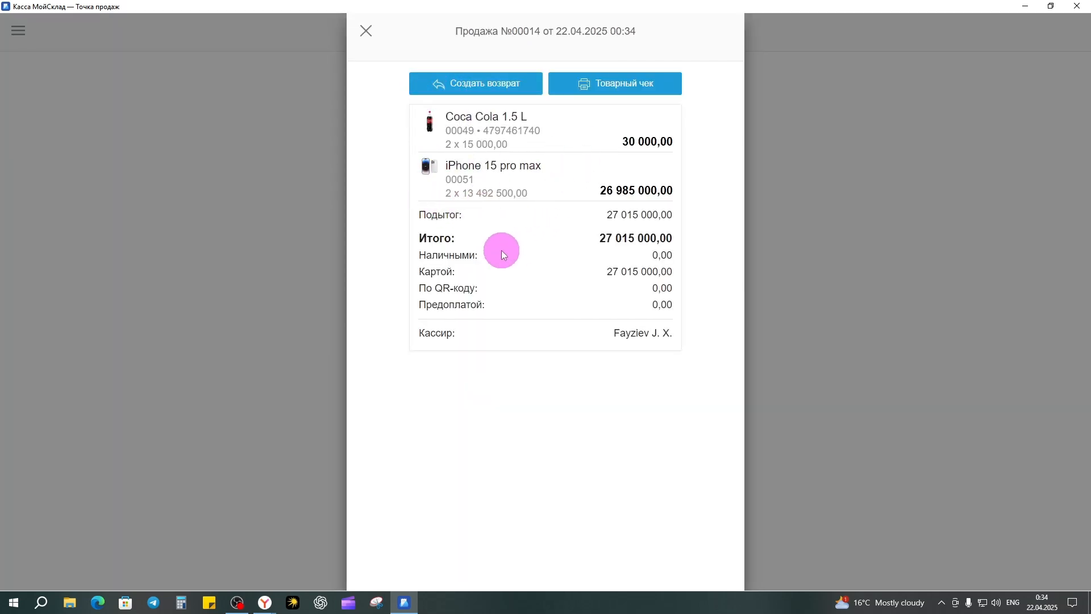
left_click(479, 83)
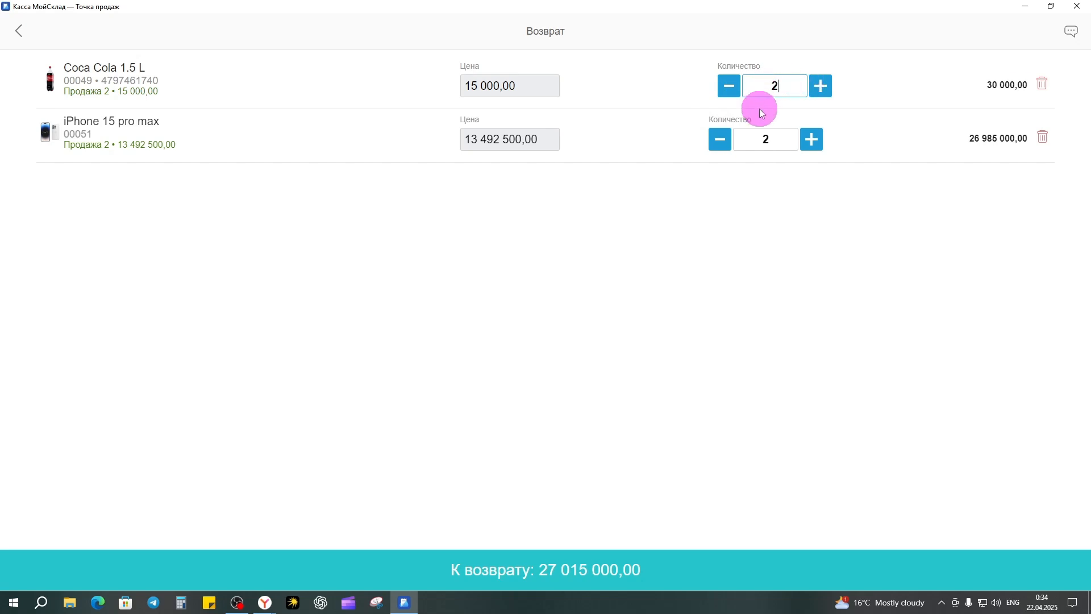
Set the iPhone's return quantity to 0, keep 2 Coca Cola 1.5 L, and complete the refund.
left_click(719, 139)
left_click(733, 142)
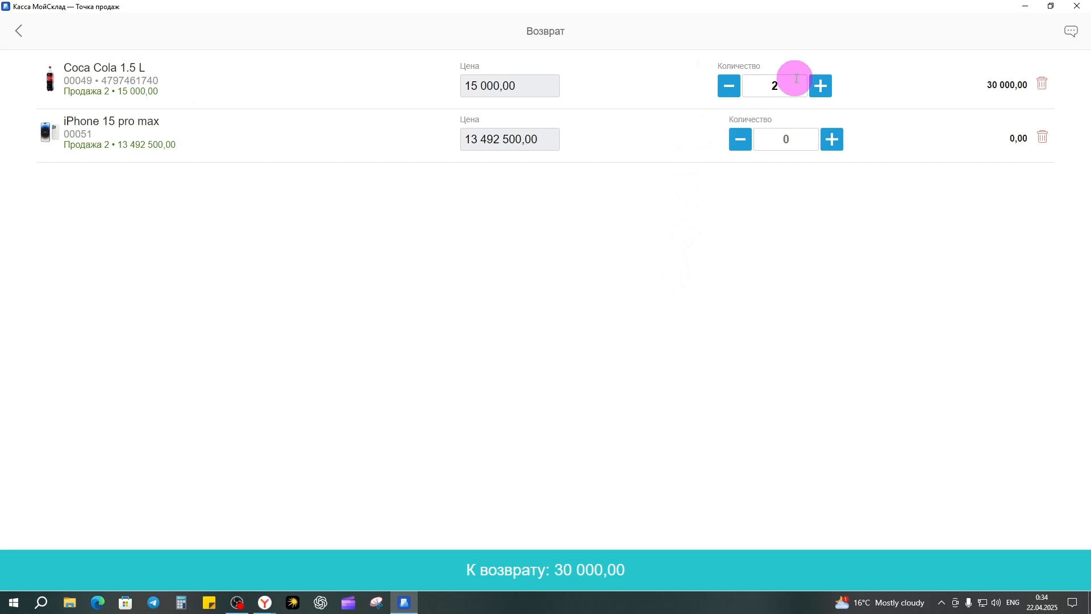
left_click(606, 574)
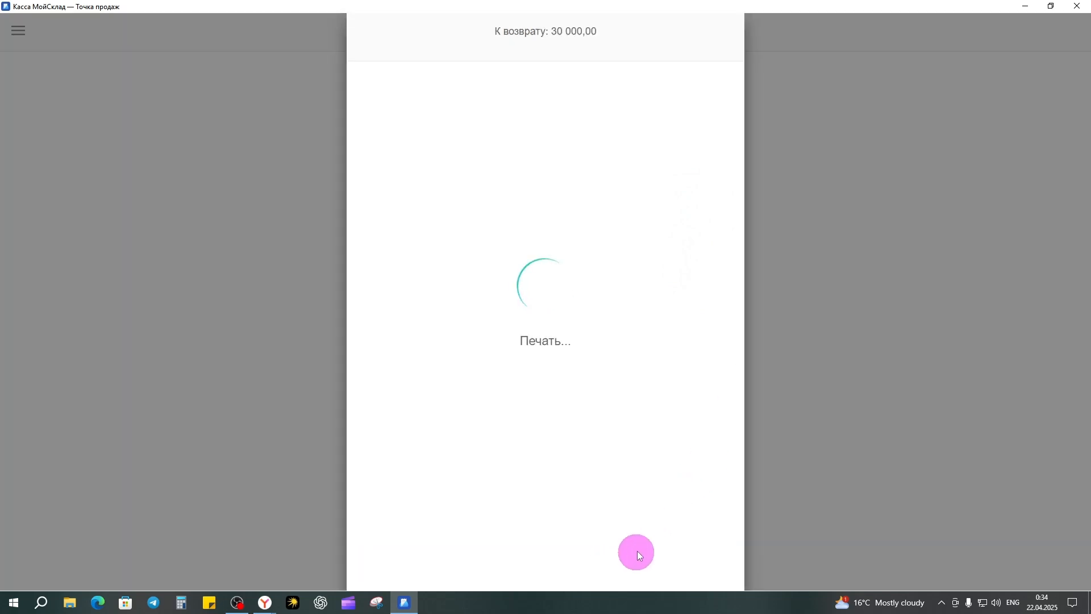
left_click(580, 570)
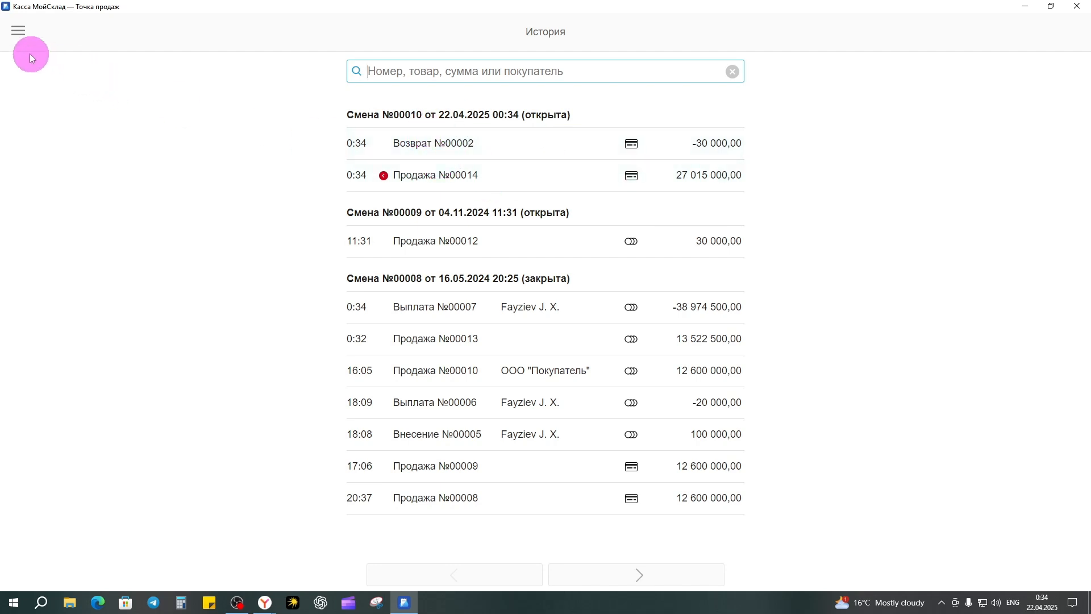
Go back to the cash desk's sales screen and check the remaining stock of both products.
left_click(18, 30)
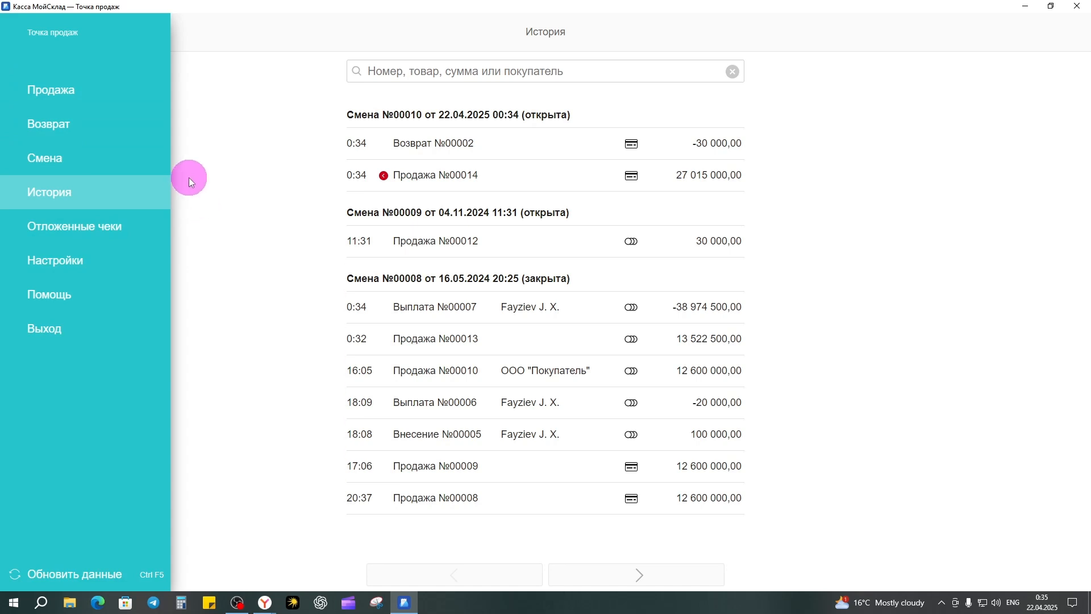
left_click(66, 95)
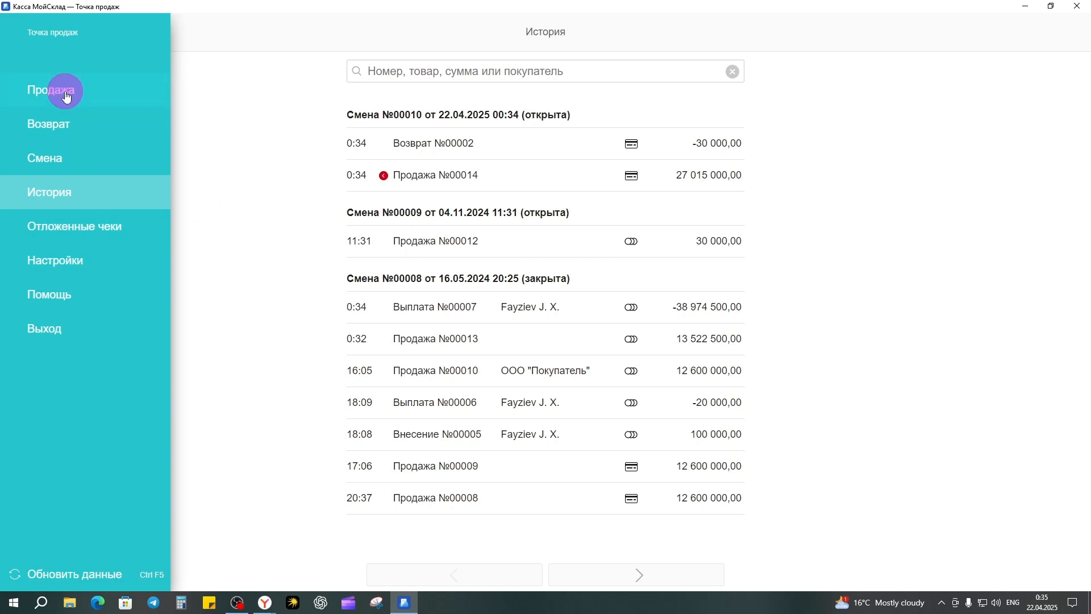
left_click(265, 144)
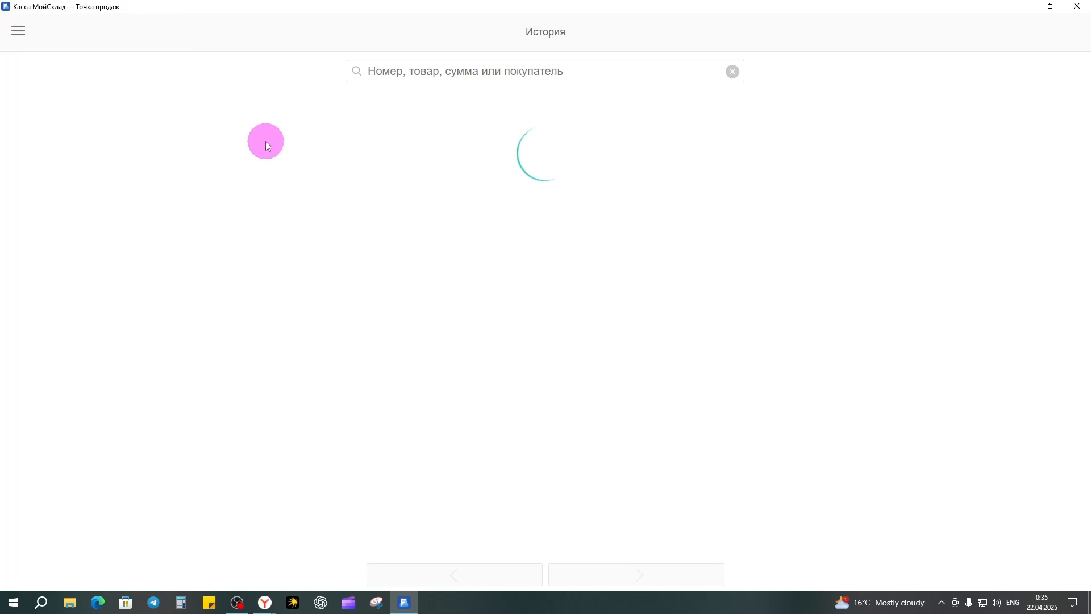
left_click(16, 33)
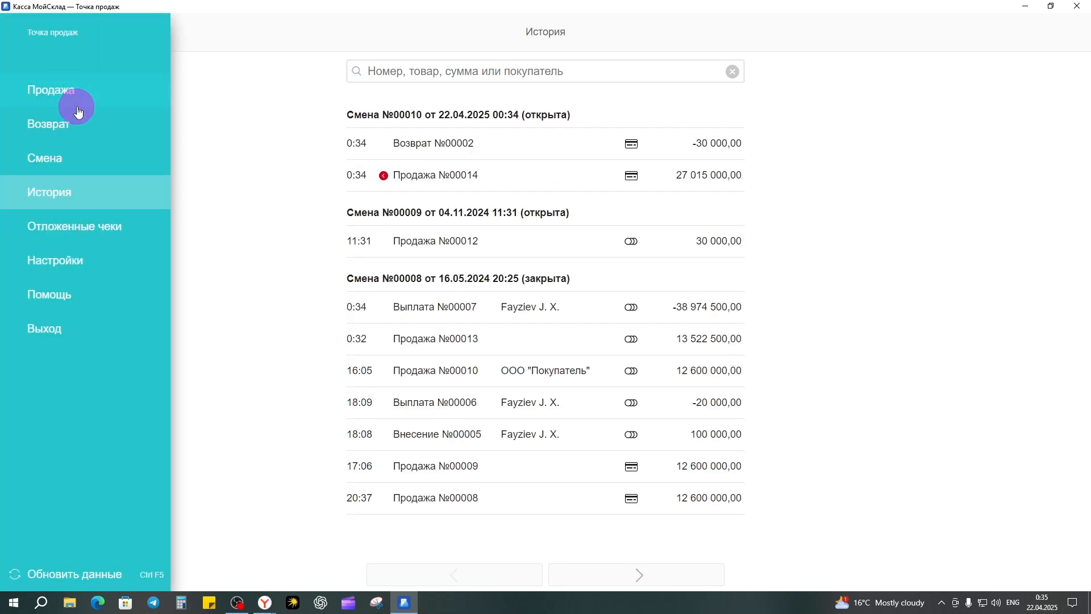
left_click(66, 96)
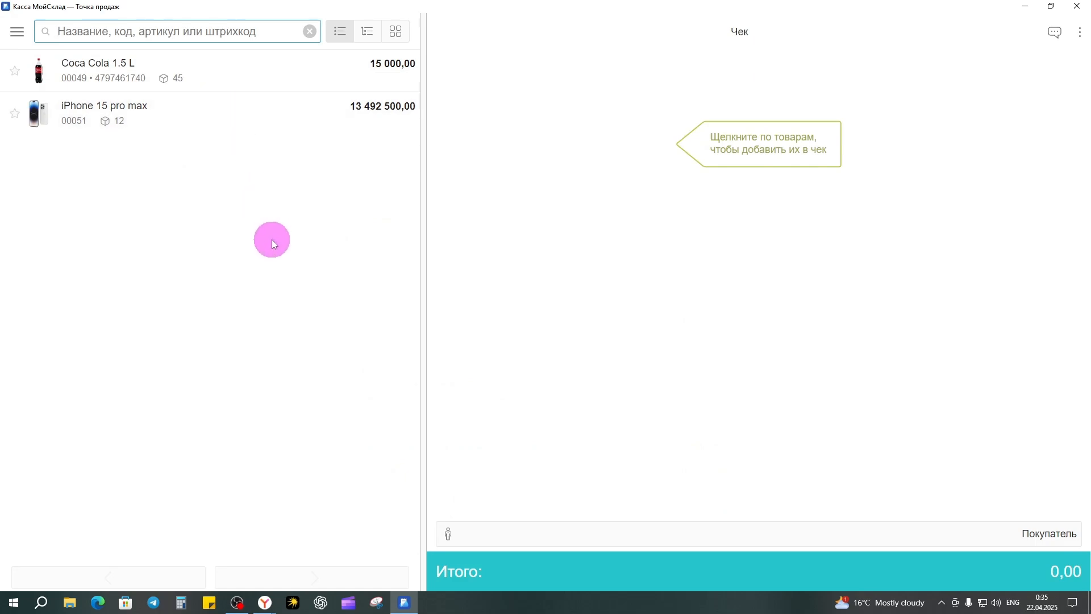
Switch to MoySklad in the browser, look through the retail sales and their product filter, and open the 22.04.2025 00:32 sale.
left_click(265, 602)
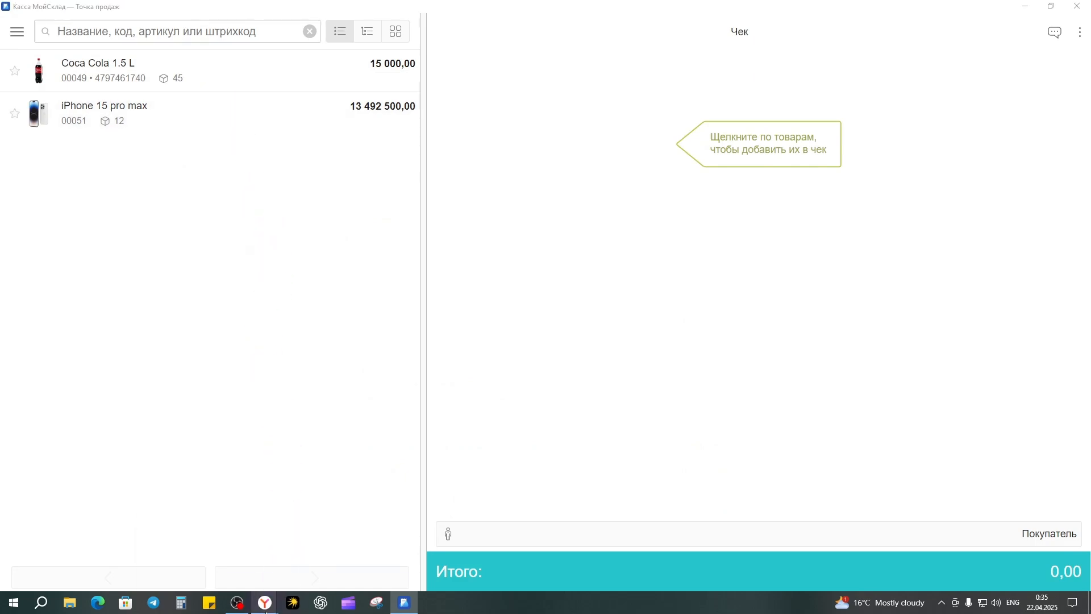
left_click(295, 550)
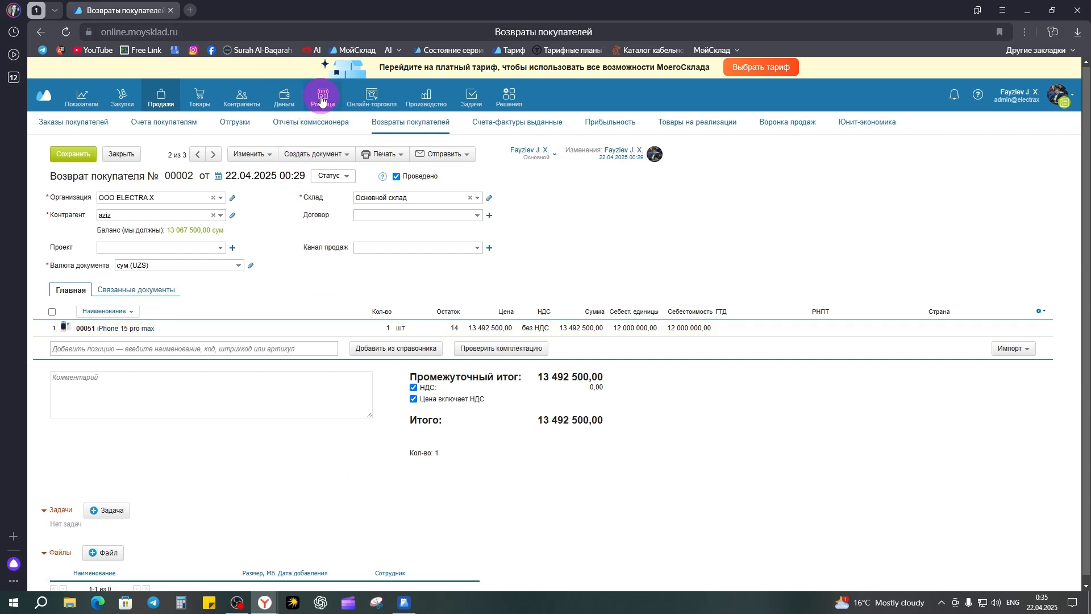
mouse_move(322, 100)
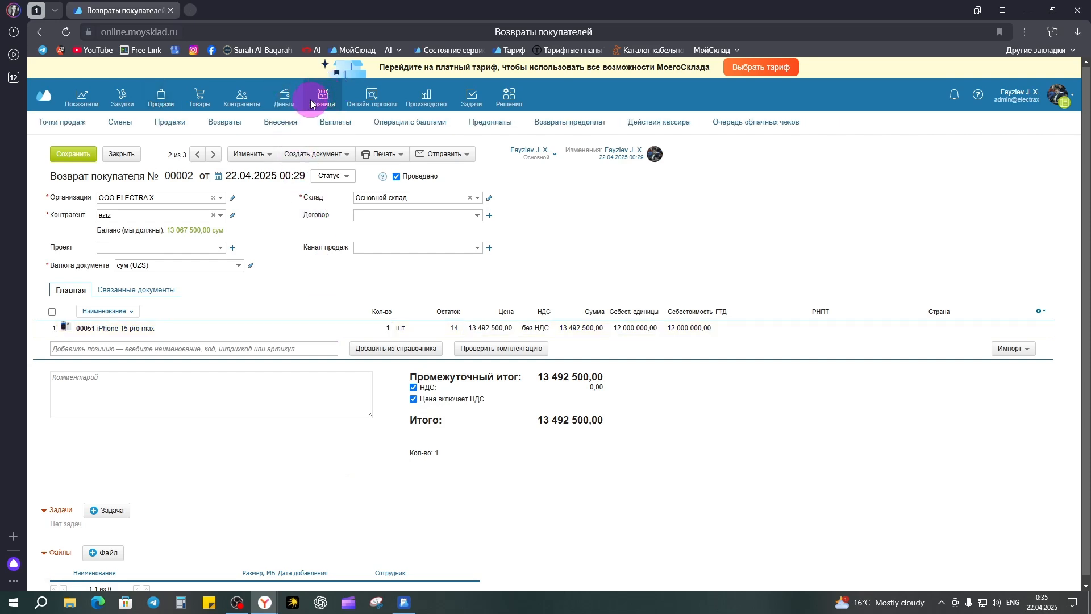
left_click(174, 130)
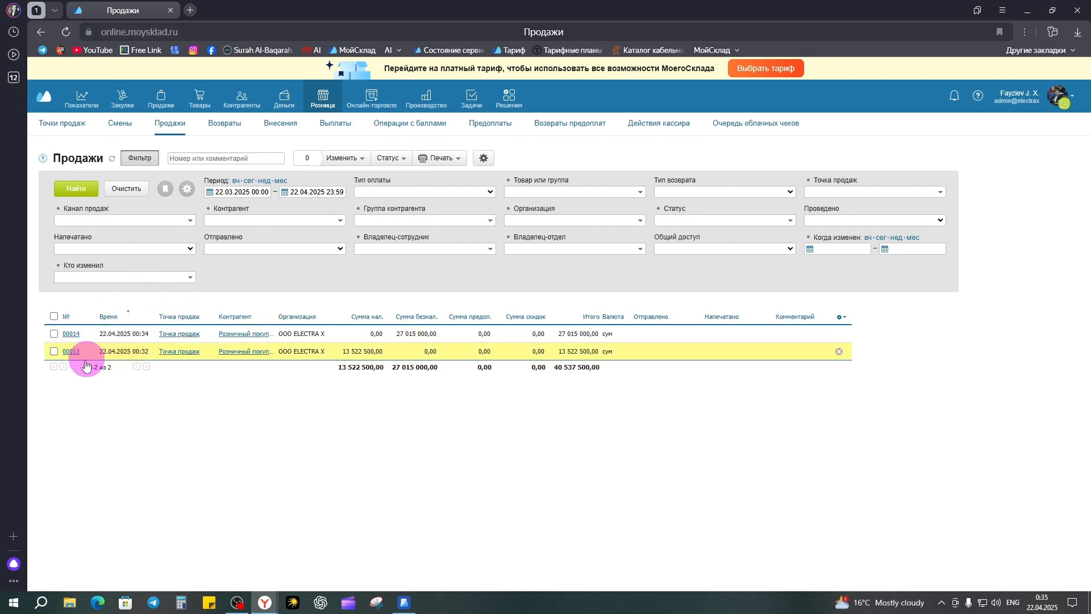
left_click(533, 192)
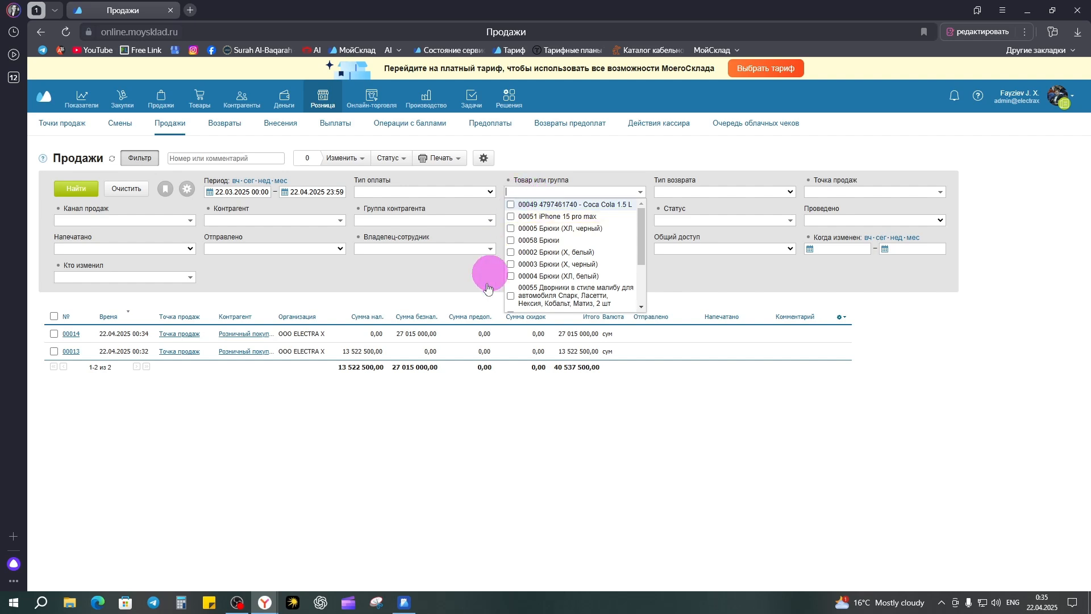
left_click(72, 352)
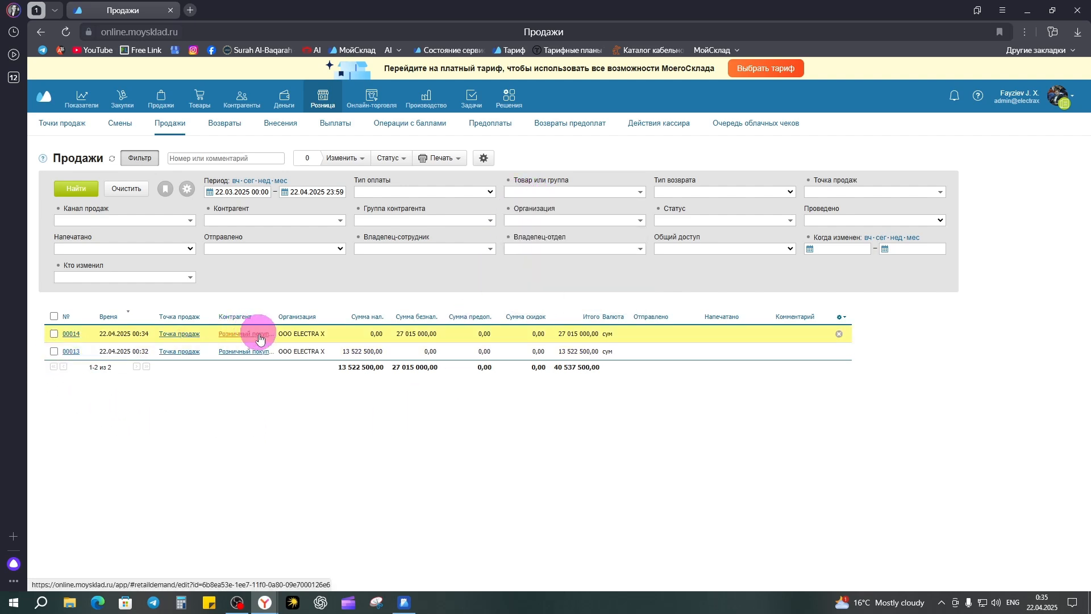
Create a return from the main cash desk (с РКО) for only the sale's Coca Cola 1.5 L line, then save and close it.
left_click_drag(78, 269, 168, 275)
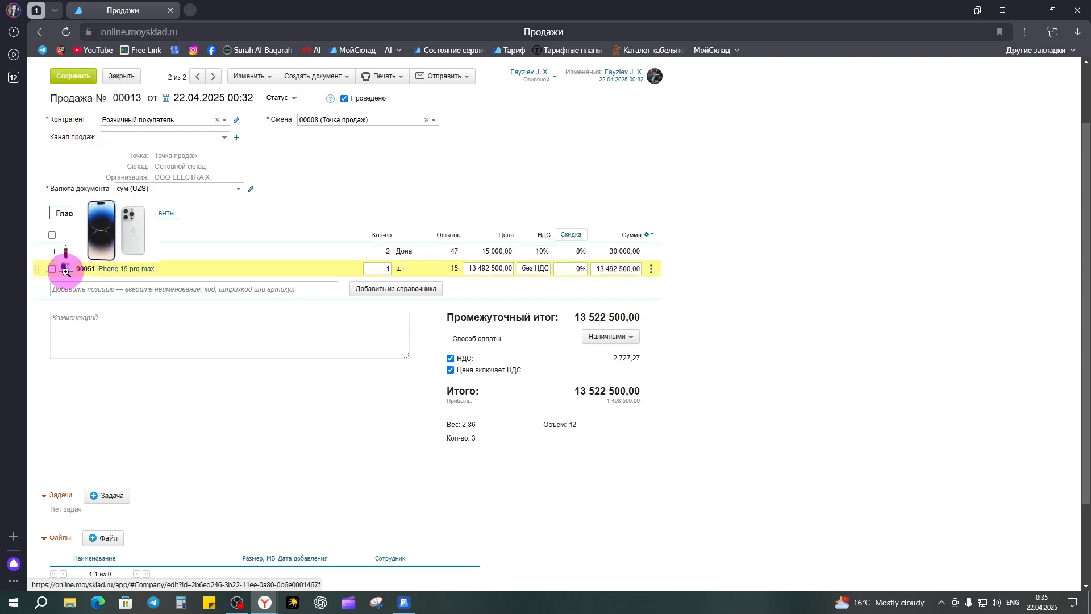
left_click(51, 251)
scroll(255, 237, "up", 2)
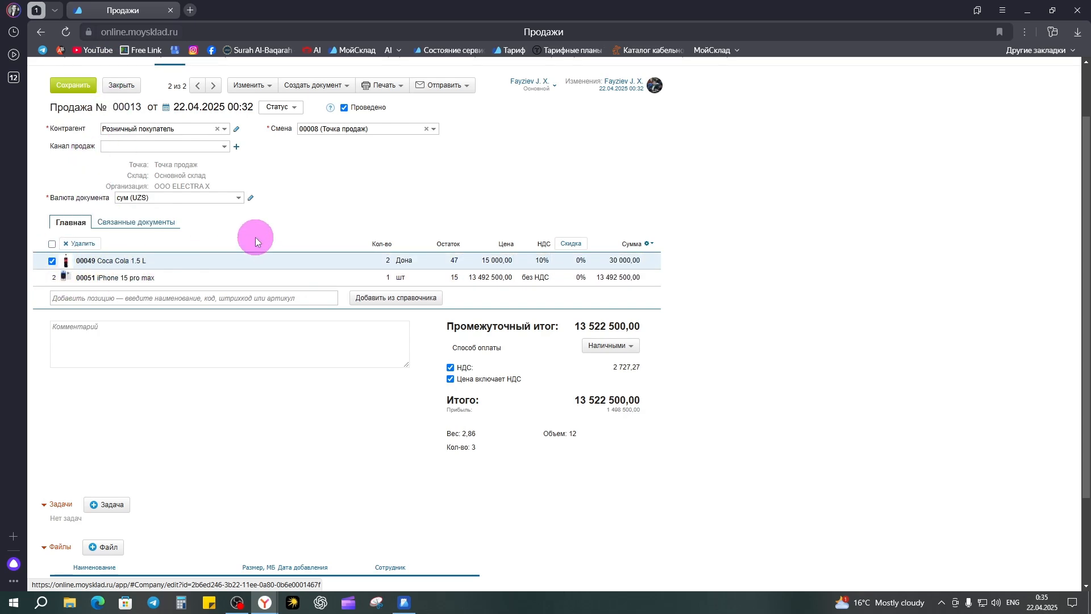
left_click(312, 154)
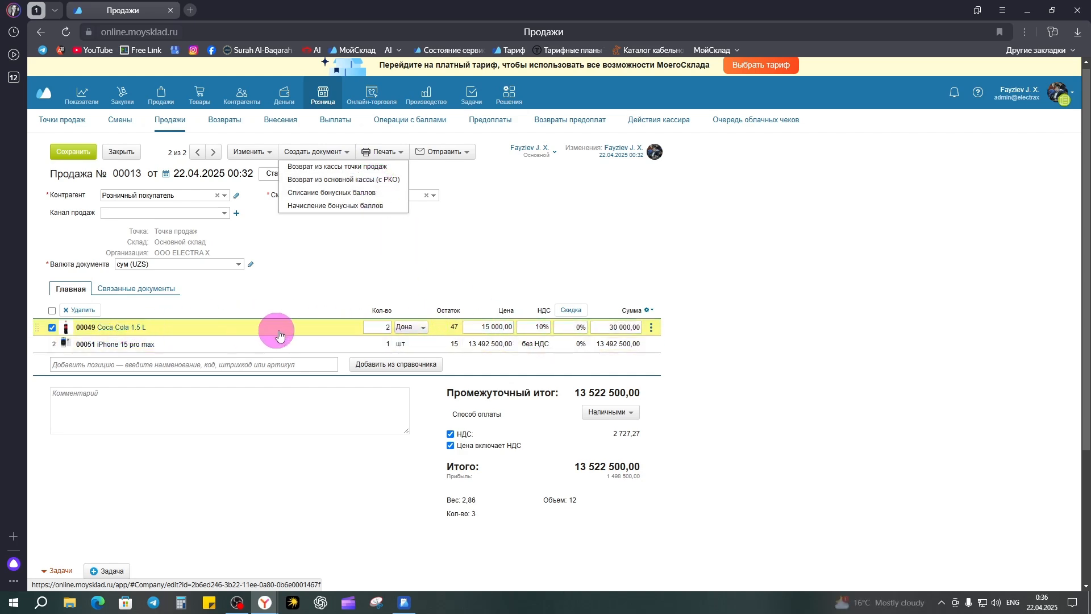
left_click(353, 182)
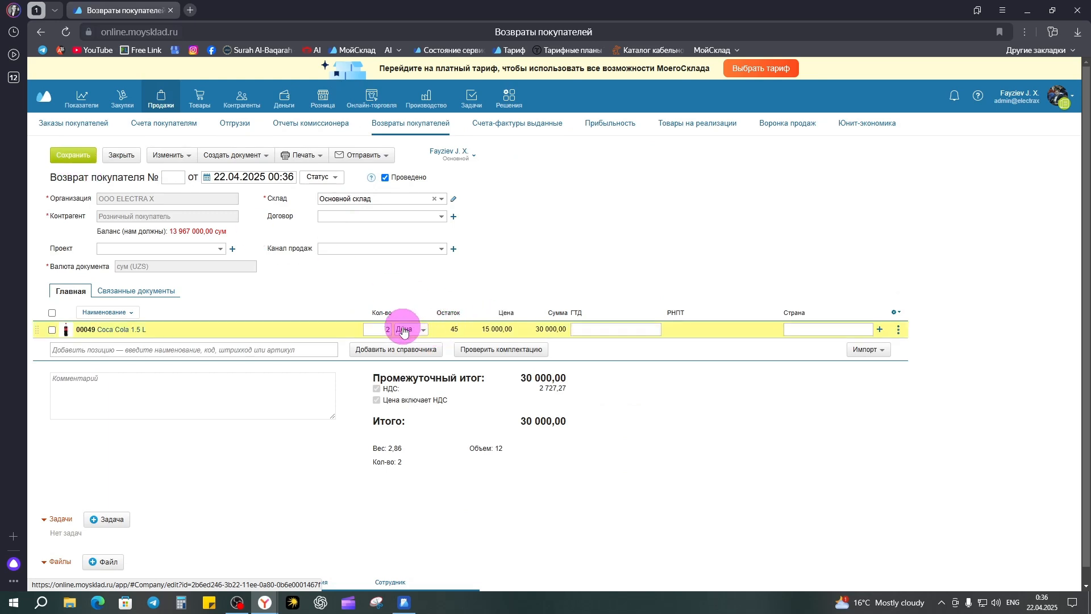
left_click(72, 158)
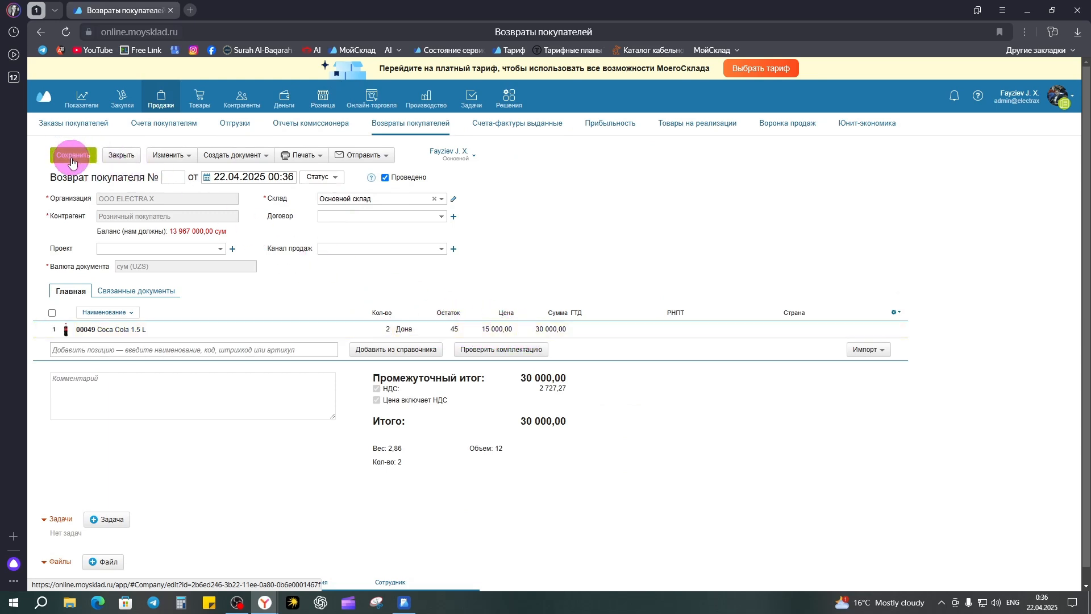
left_click(122, 161)
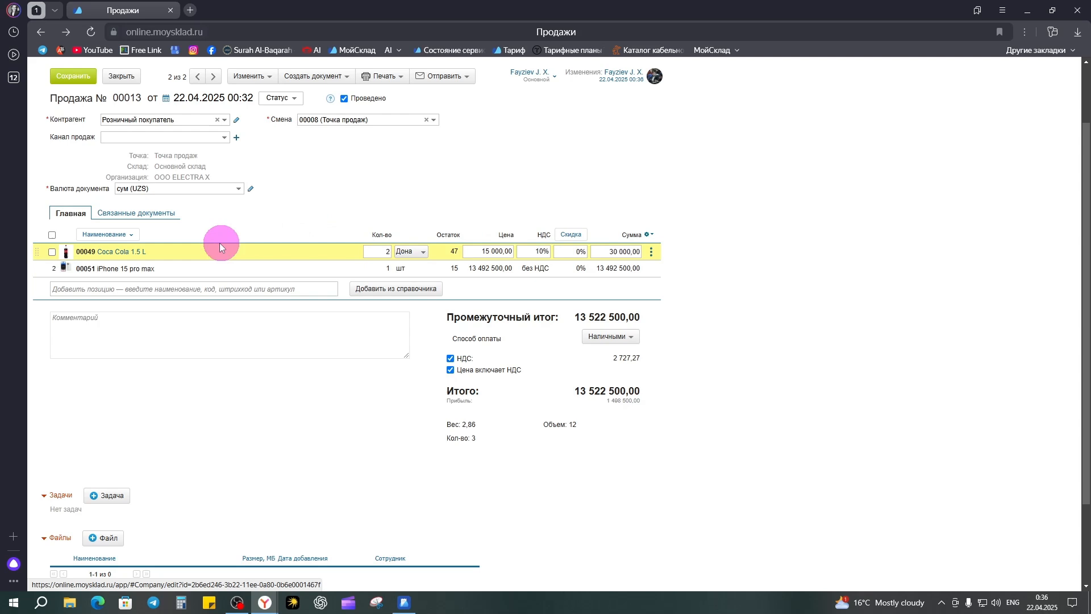
Check the retail sale's linked documents and review the list of customer returns.
left_click(137, 214)
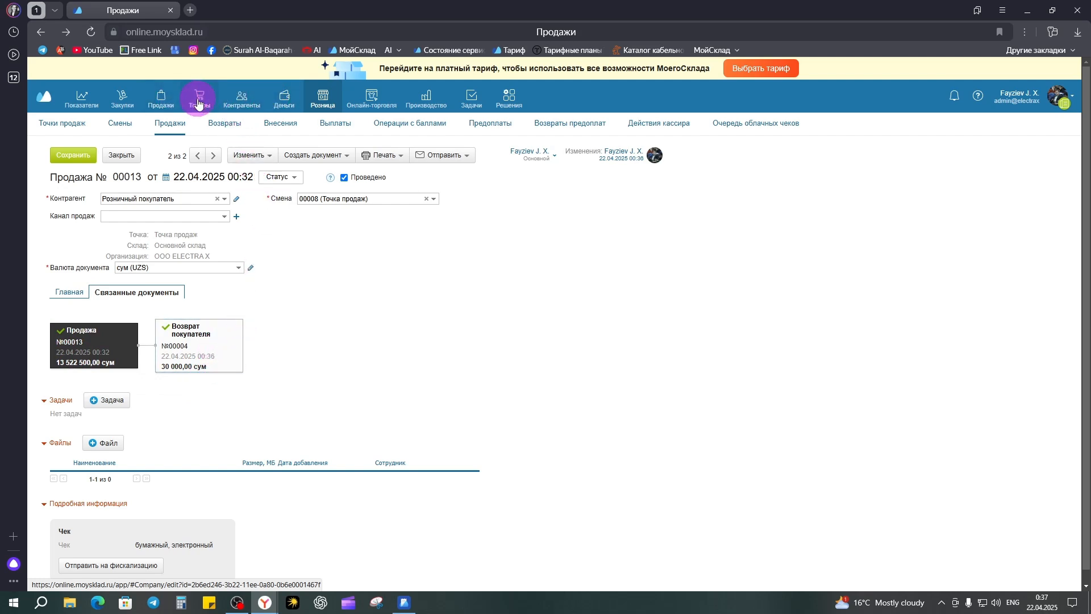
mouse_move(161, 98)
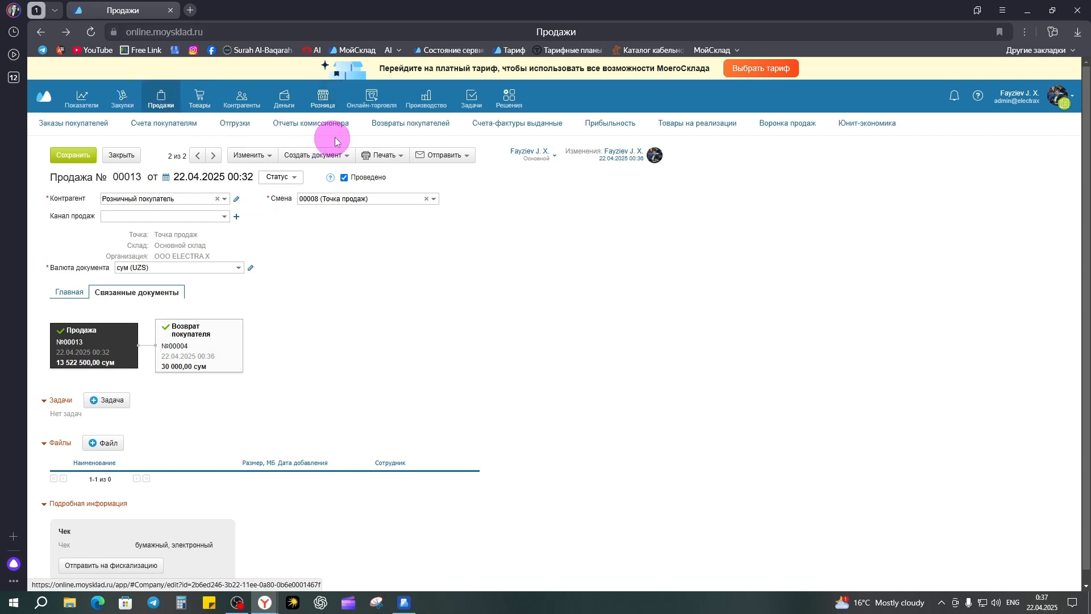
left_click(399, 129)
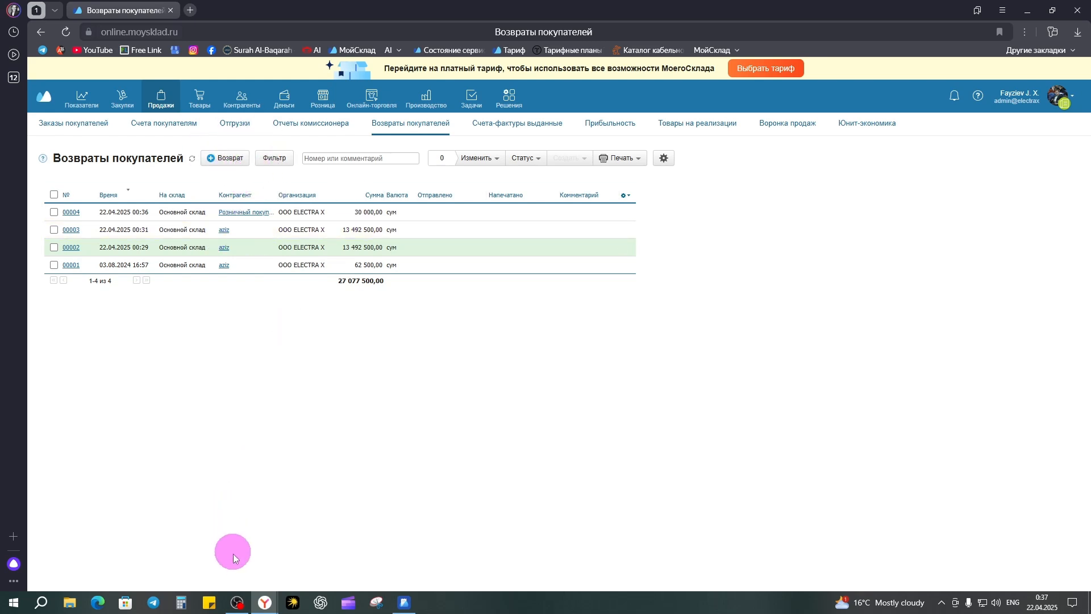
mouse_move(239, 606)
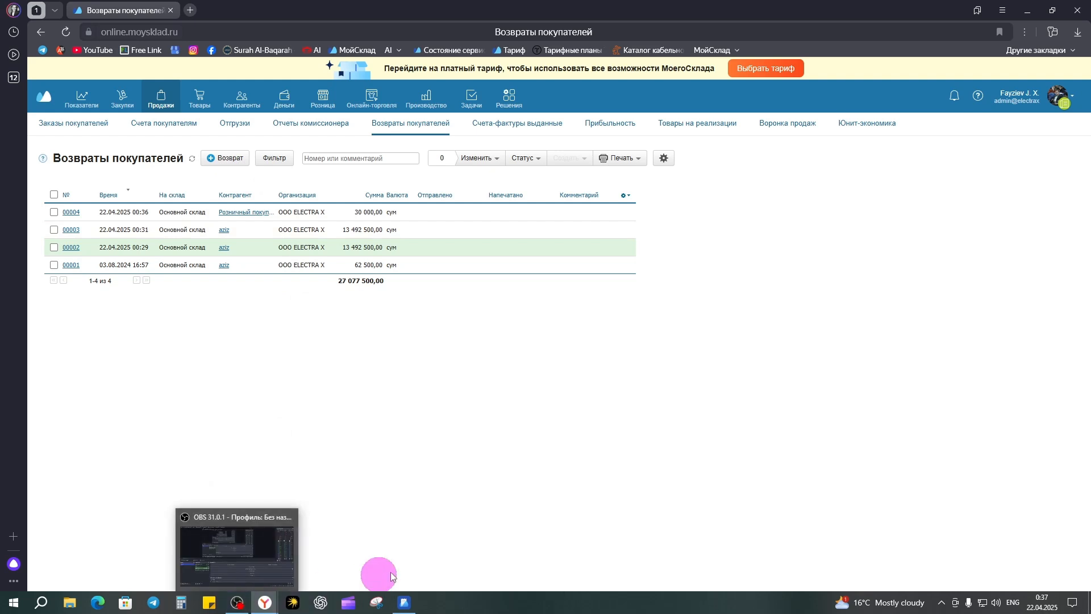